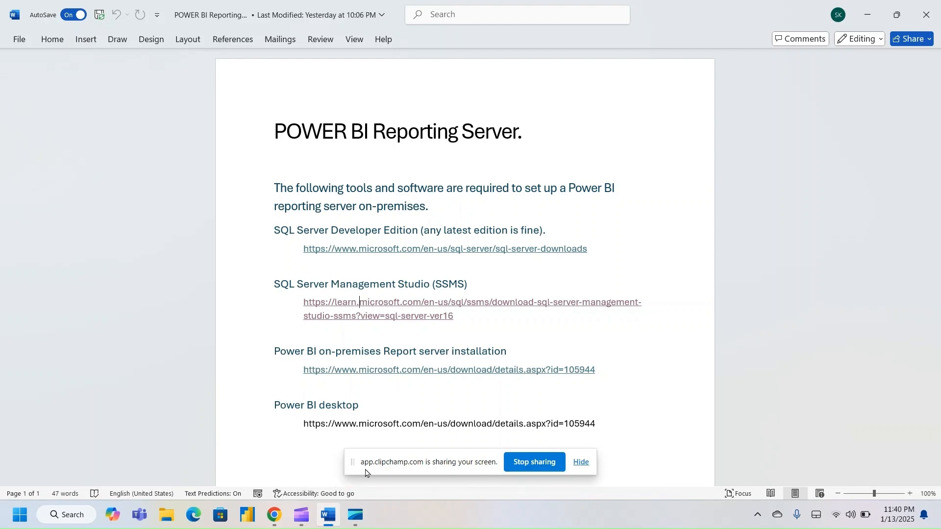
Step: Switch to Chrome and download SQL Server Management Studio (SSMS) 20.2 from the Microsoft Learn page
left_click(270, 522)
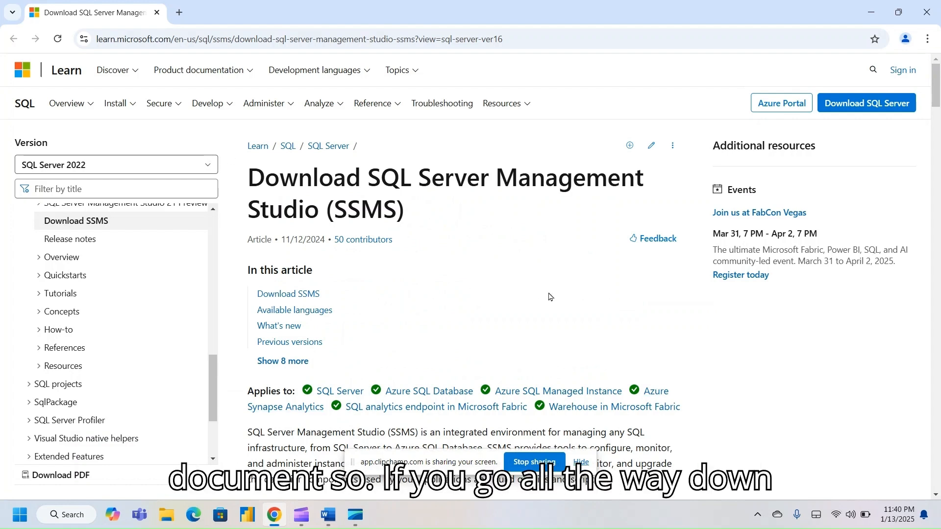
scroll(509, 307, "down", 10)
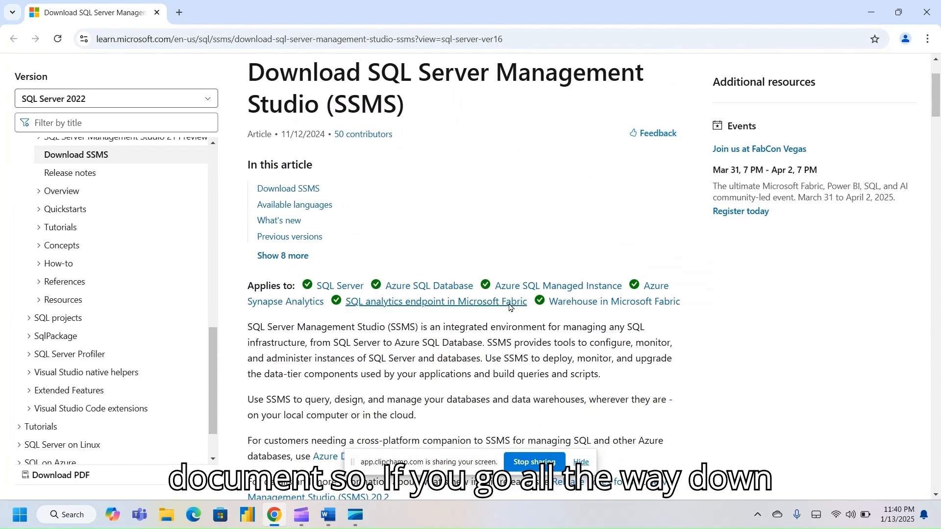
scroll(509, 307, "down", 3)
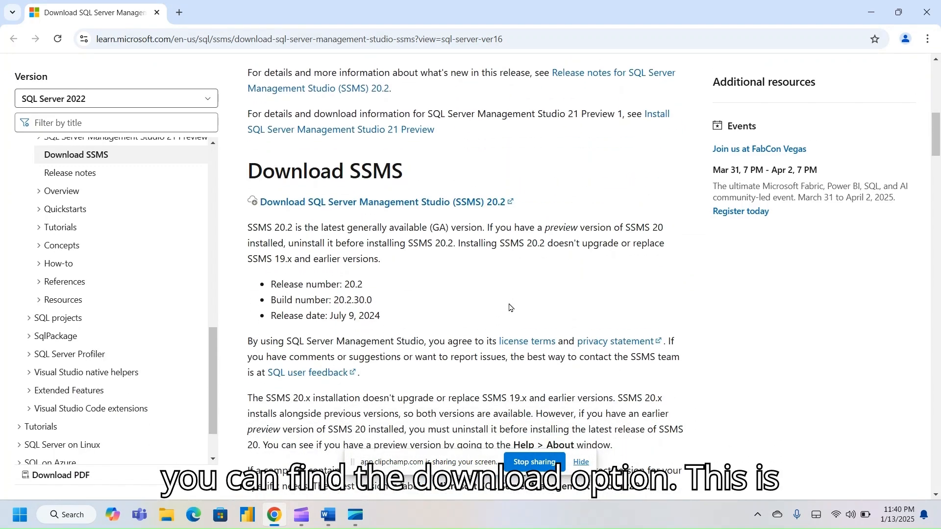
left_click(454, 203)
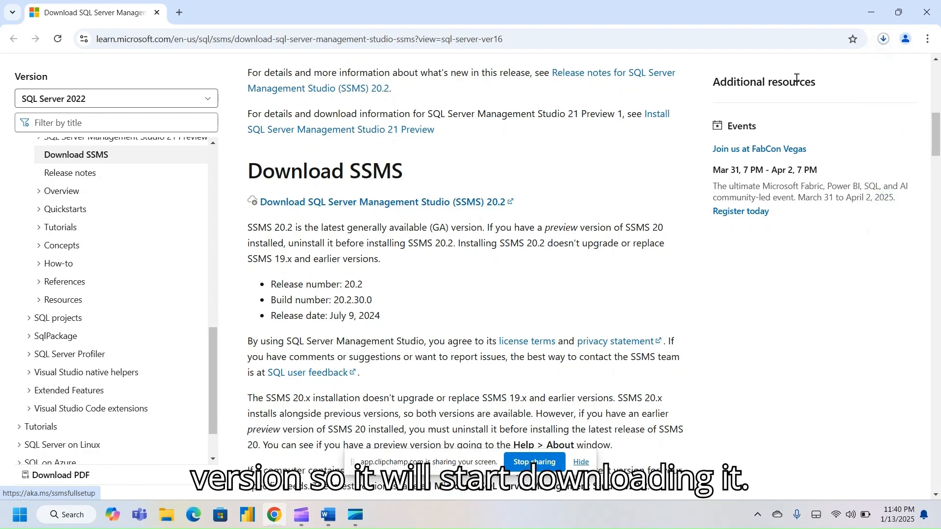
Step: Show the finished download in its folder and launch the SSMS-Setup-ENU installer
left_click(886, 45)
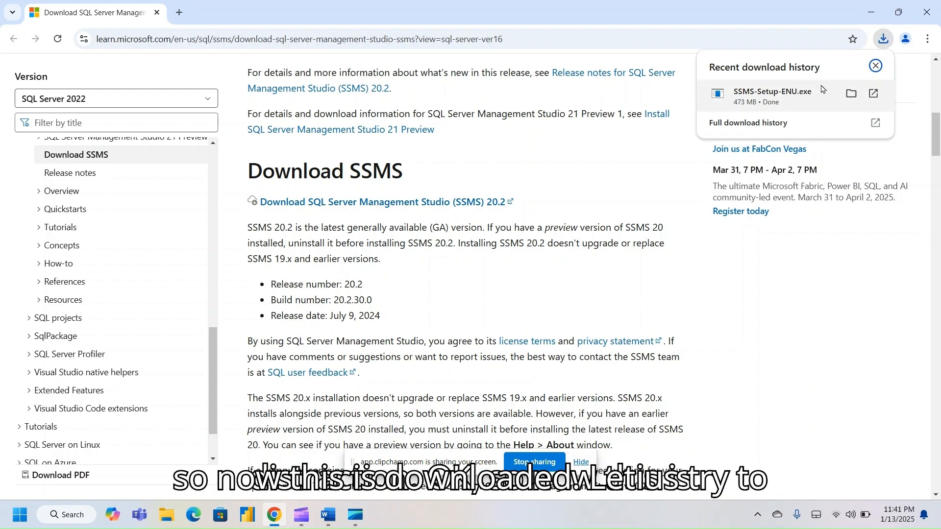
left_click(853, 100)
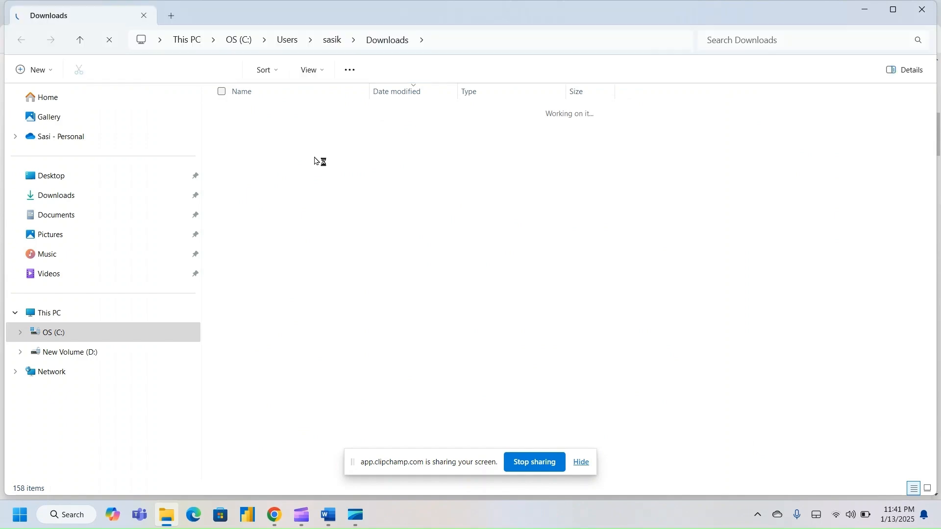
double_click(287, 131)
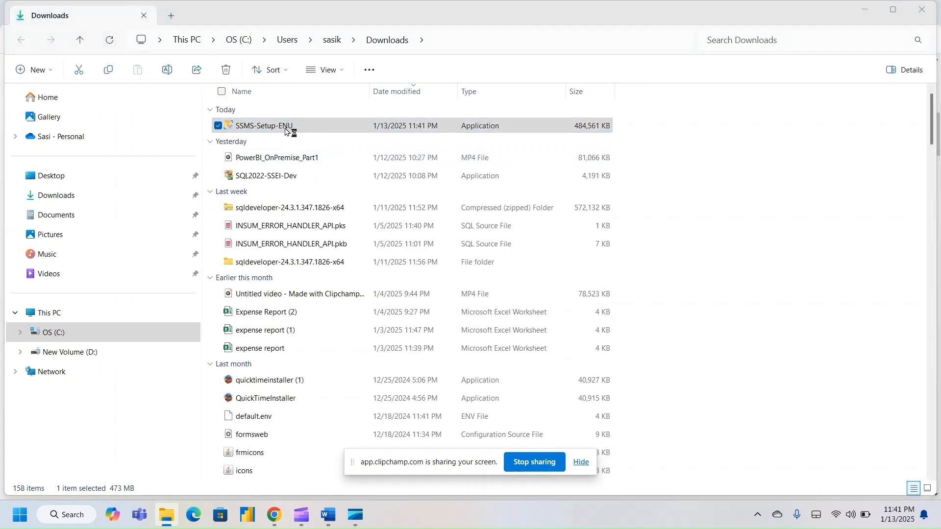
Step: Clear the open windows out of view, install SQL Server Management Studio in the default location, and close the completed setup
left_click(866, 9)
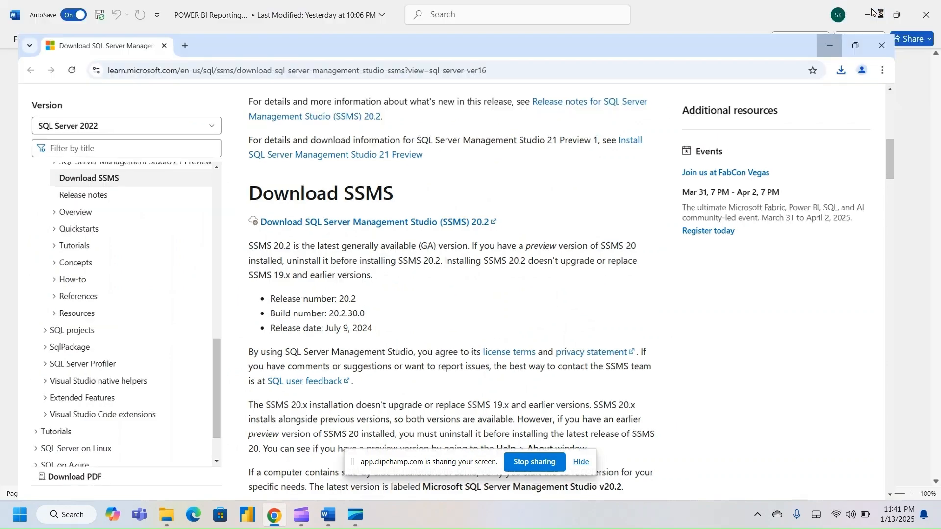
left_click(873, 12)
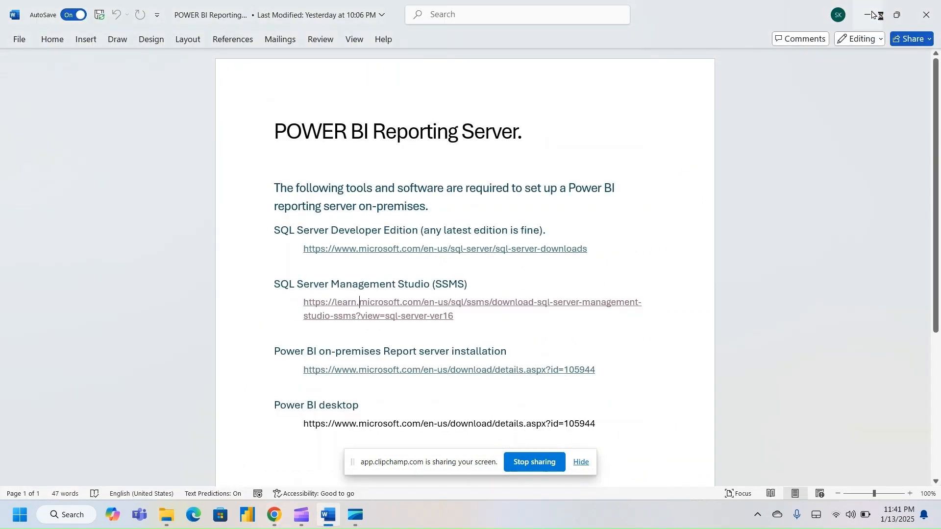
left_click(872, 13)
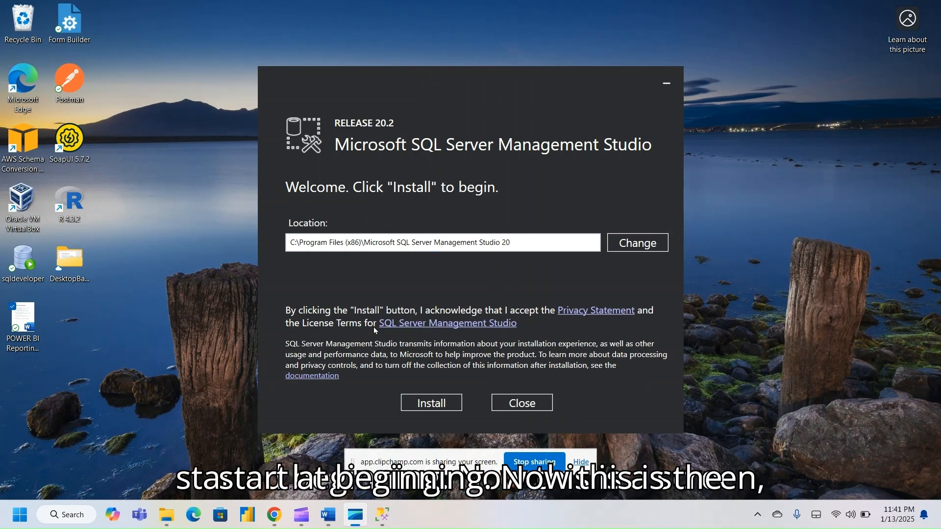
left_click(439, 407)
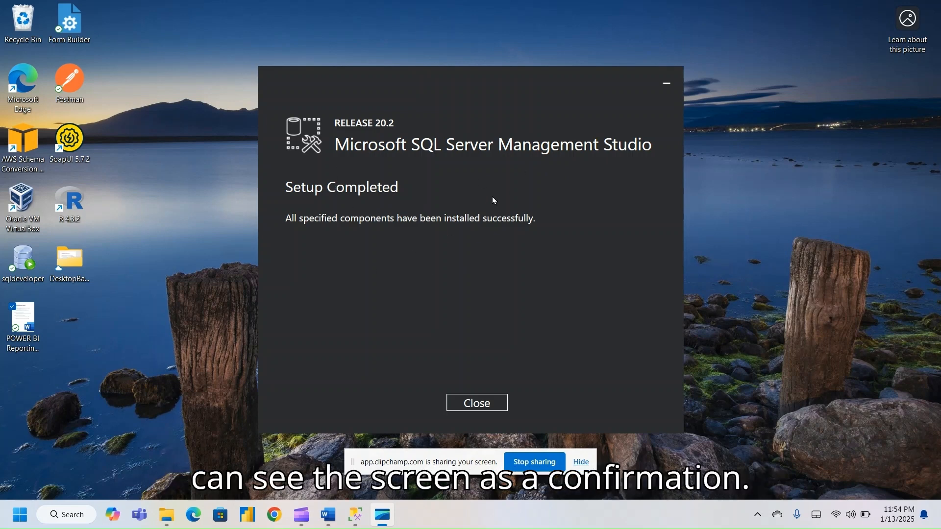
left_click(579, 464)
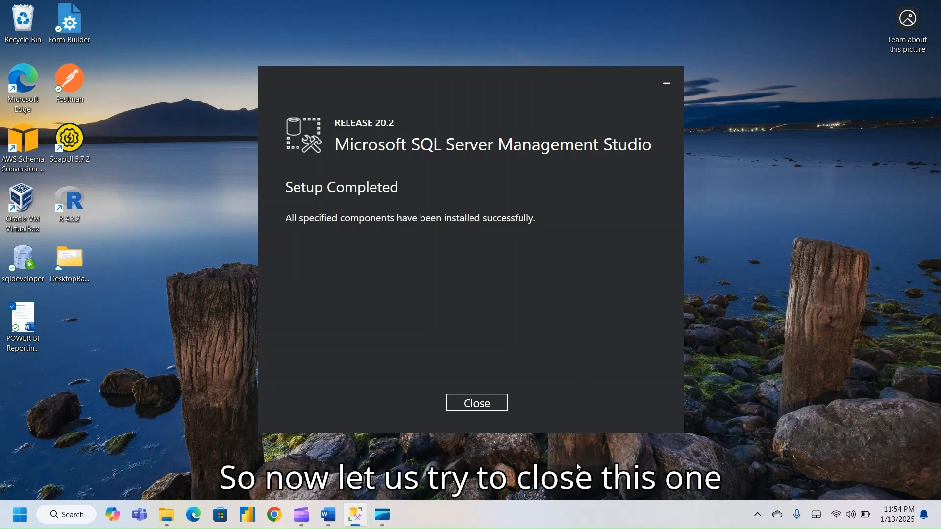
left_click(478, 403)
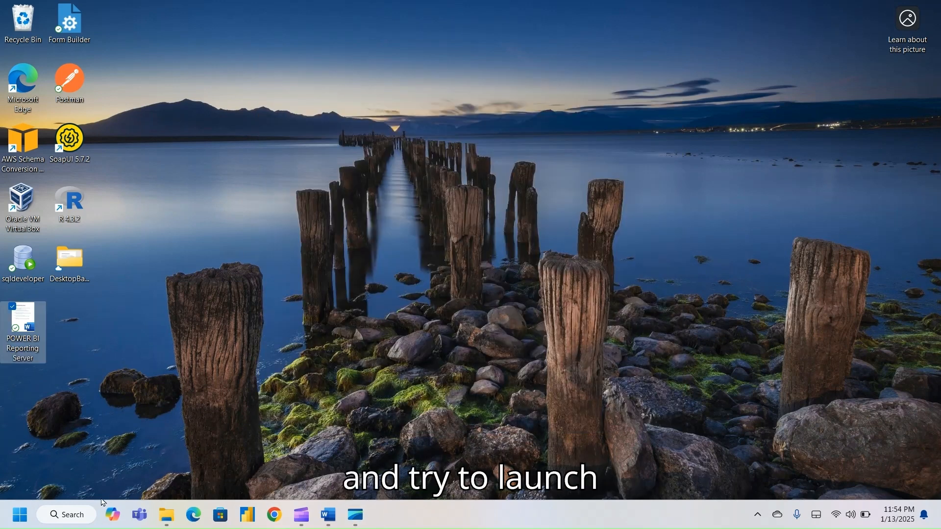
Step: Search Windows for "ssms" and launch SQL Server Management Studio 20
left_click(67, 526)
type("sq")
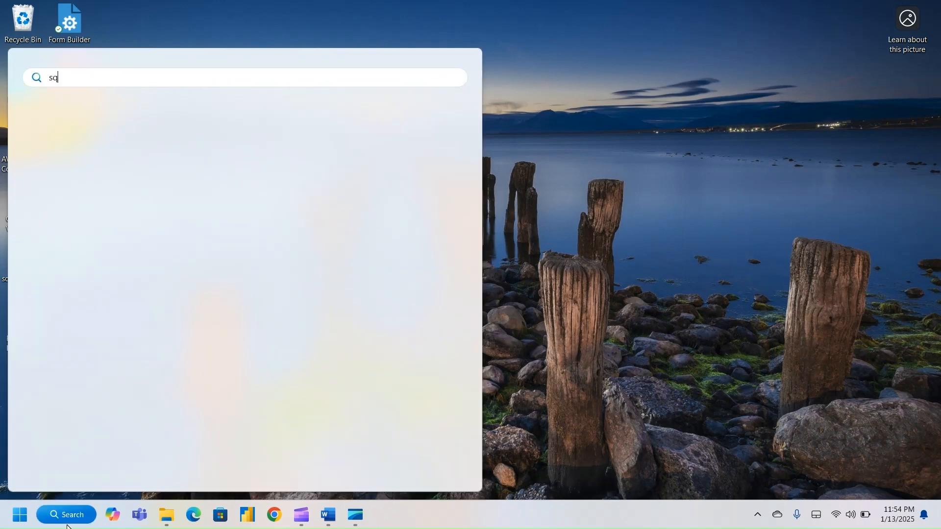
type("l")
key("BackSpace")
key("BackSpace")
key("BackSpace")
type("ssms")
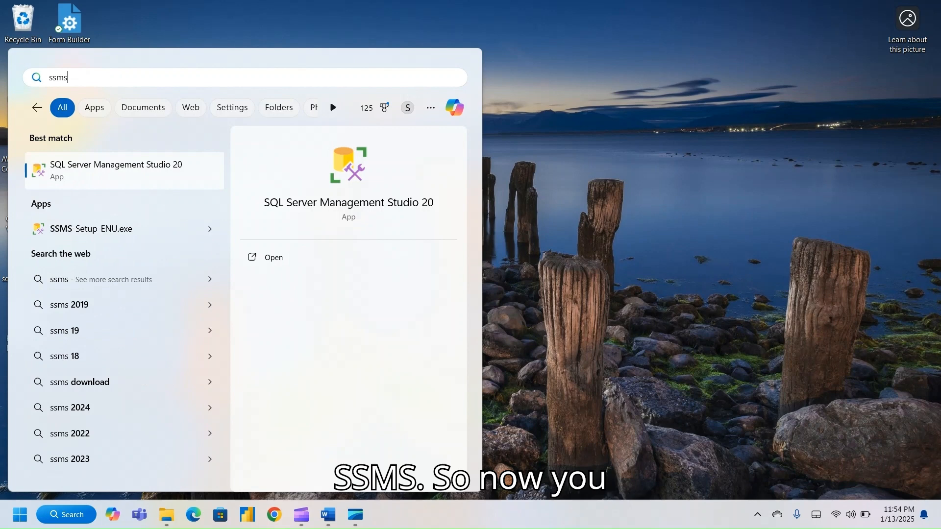
left_click(166, 180)
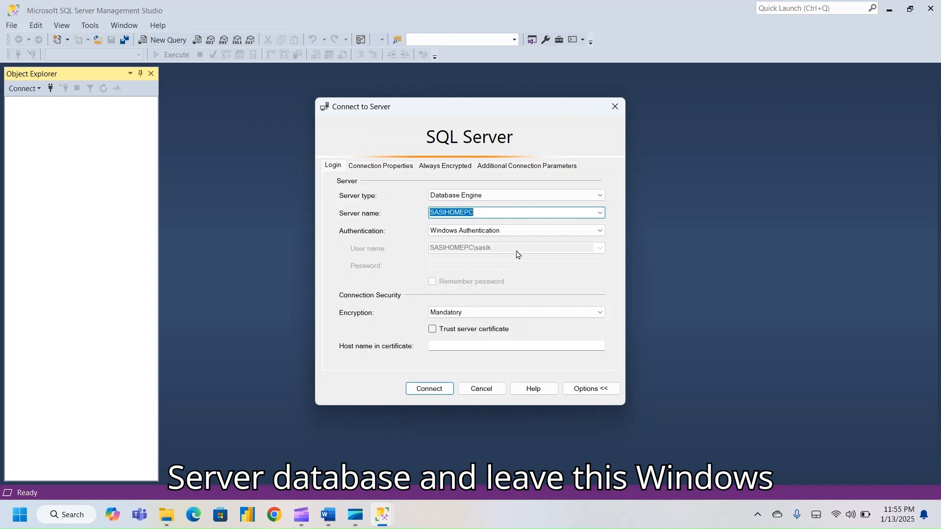
Step: Try to connect to the local Database Engine using Windows Authentication and Mandatory encryption without trusting the server certificate
left_click(506, 231)
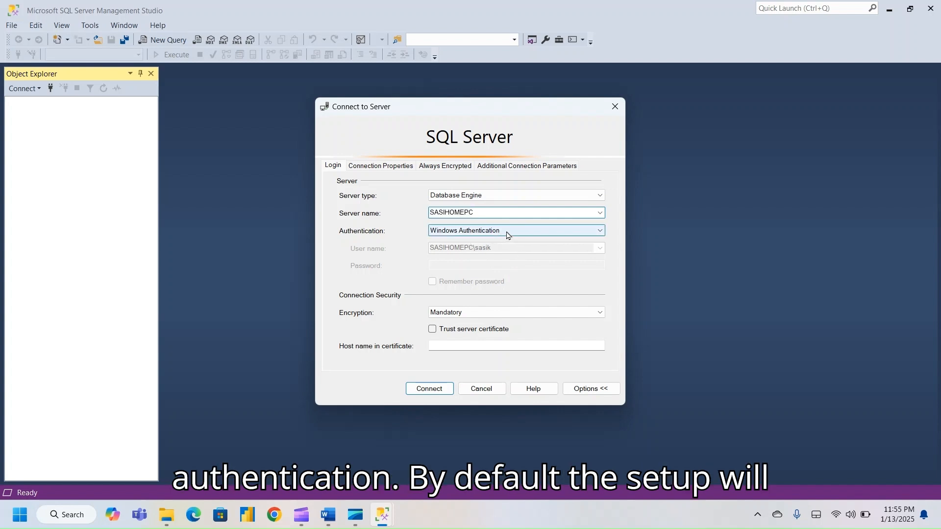
left_click(507, 234)
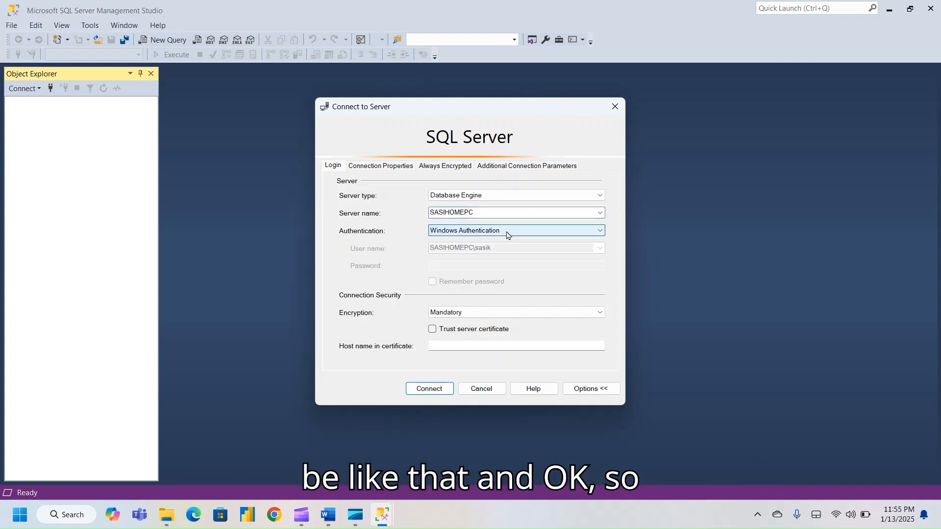
left_click(426, 389)
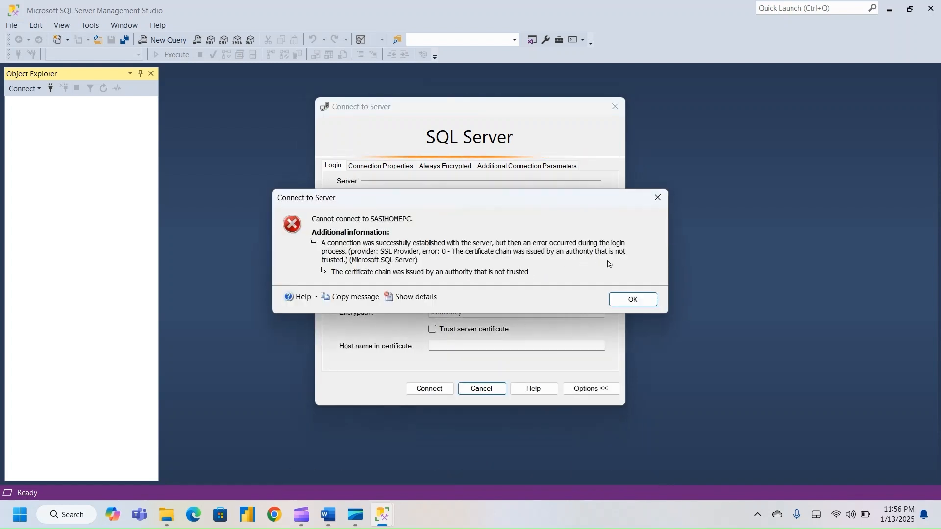
left_click(631, 300)
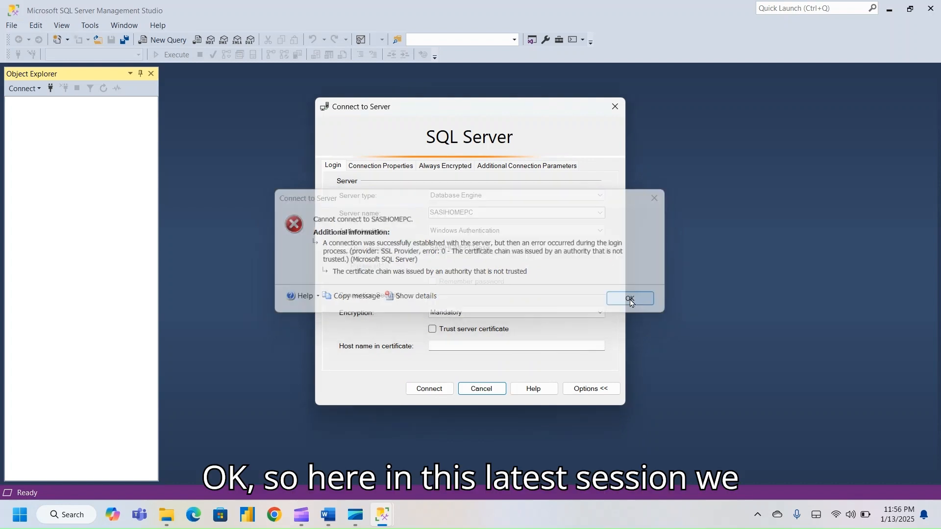
Step: Enable Trust server certificate and connect to the local Database Engine with Windows Authentication
left_click(455, 332)
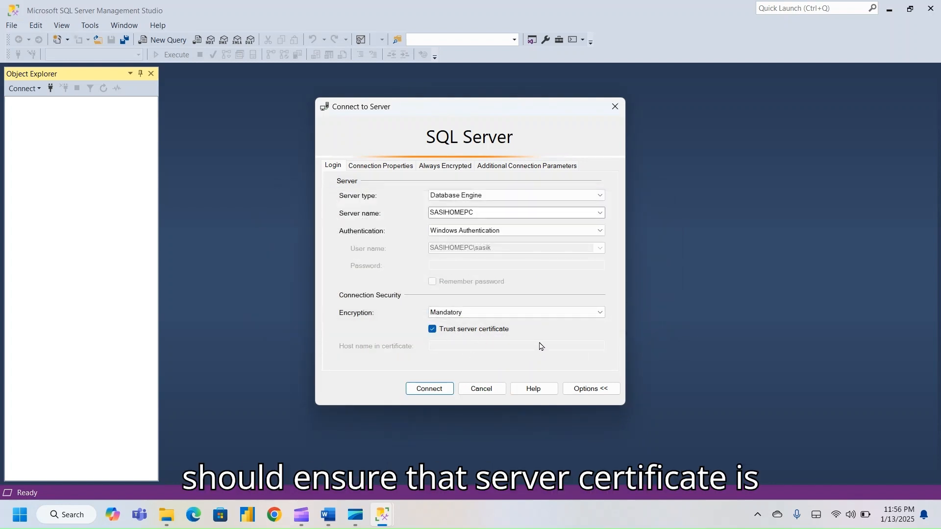
left_click(437, 388)
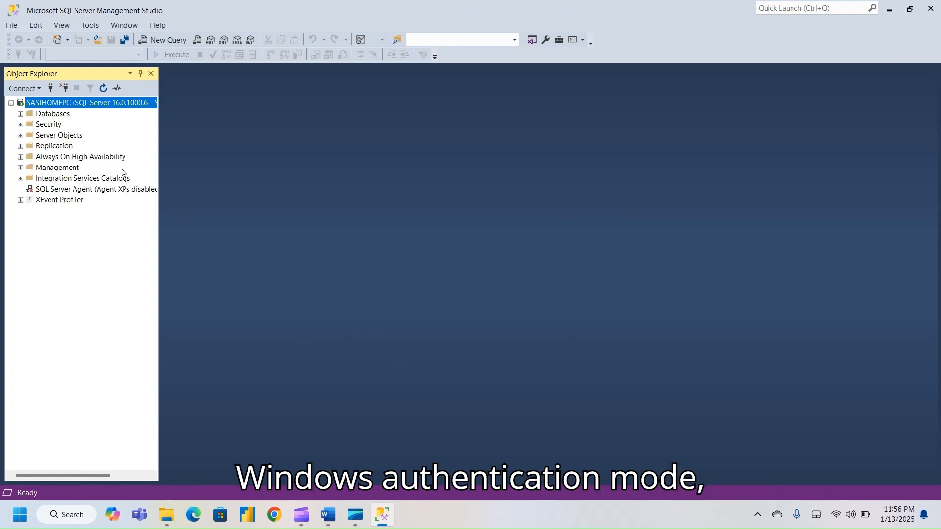
Step: Set the server's authentication to SQL Server and Windows Authentication mode in its security properties and apply the change
right_click(55, 105)
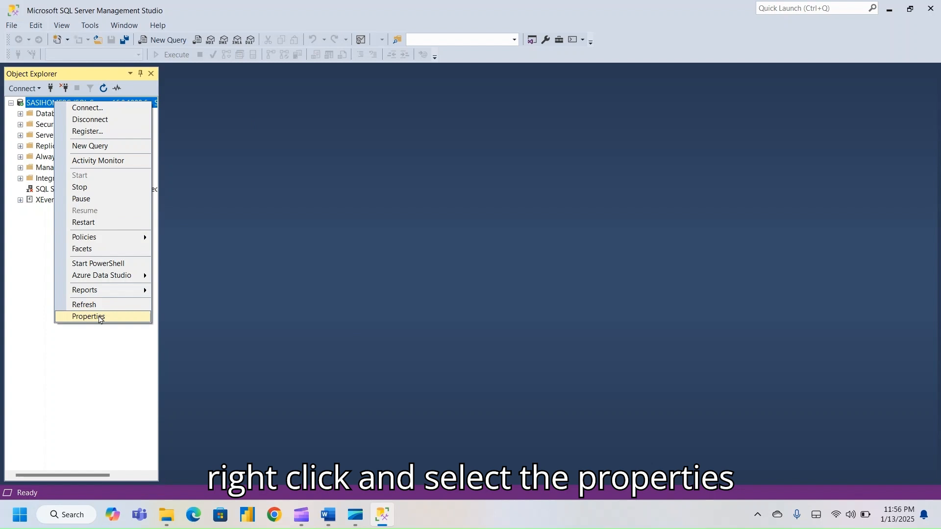
left_click(98, 317)
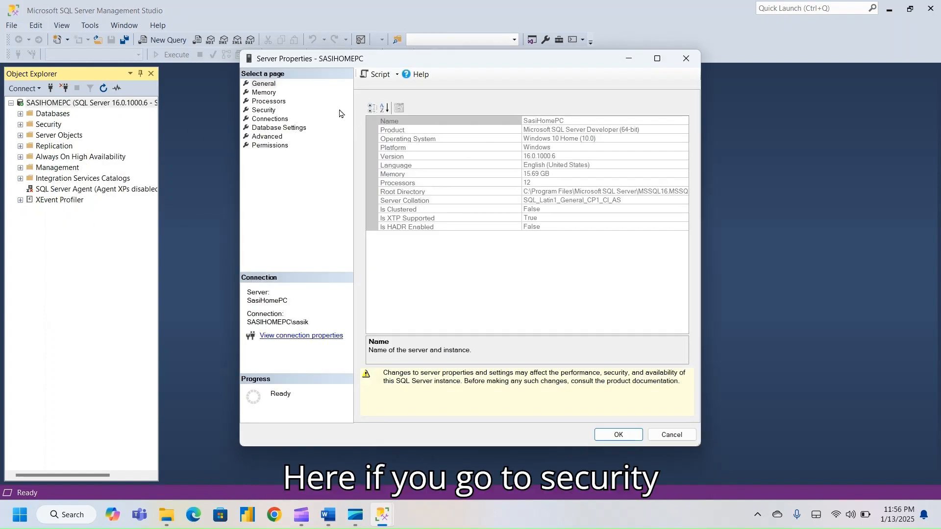
left_click(266, 111)
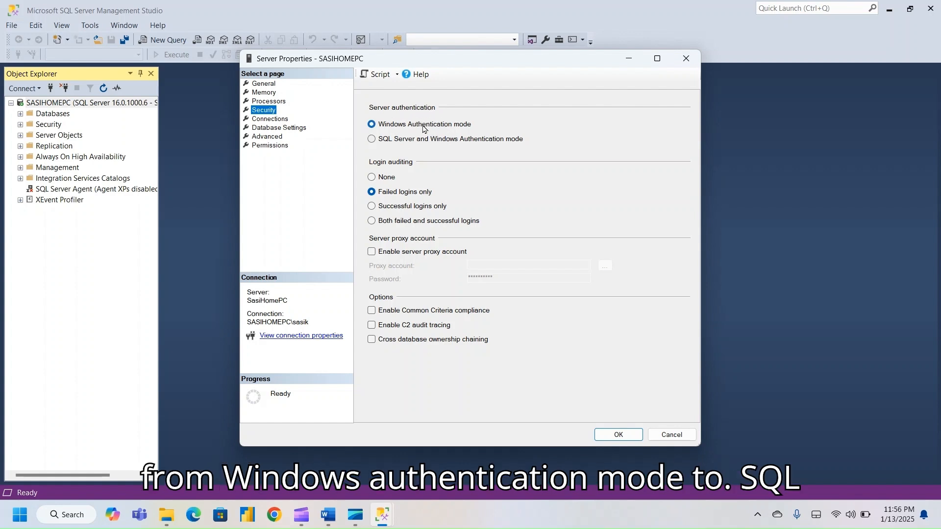
left_click(468, 142)
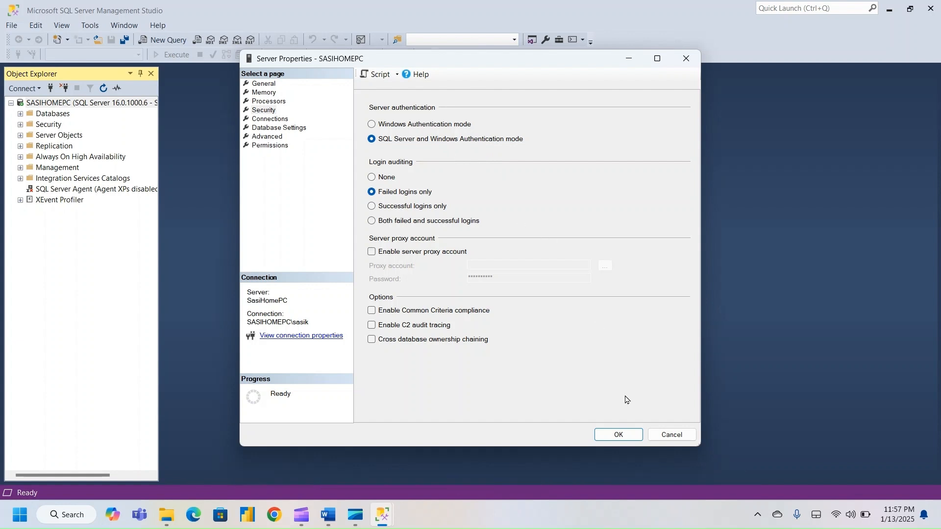
left_click(616, 435)
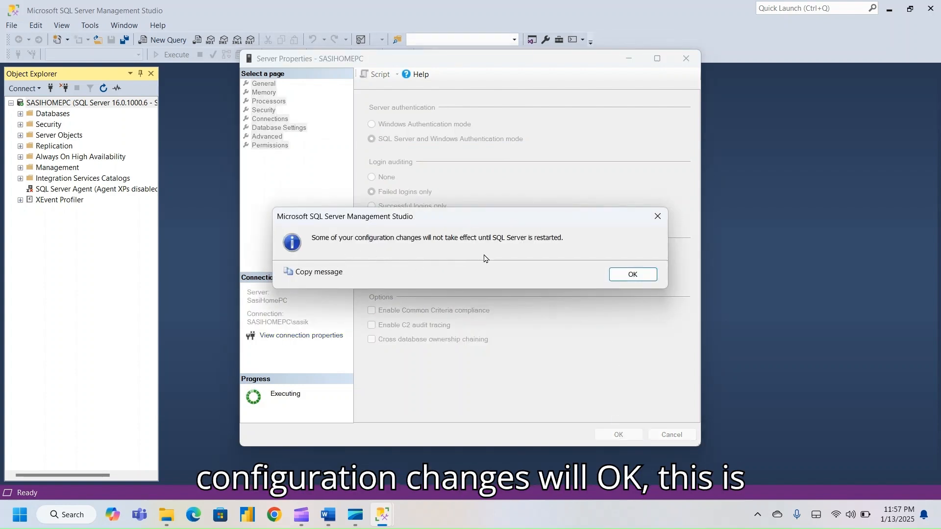
left_click(632, 274)
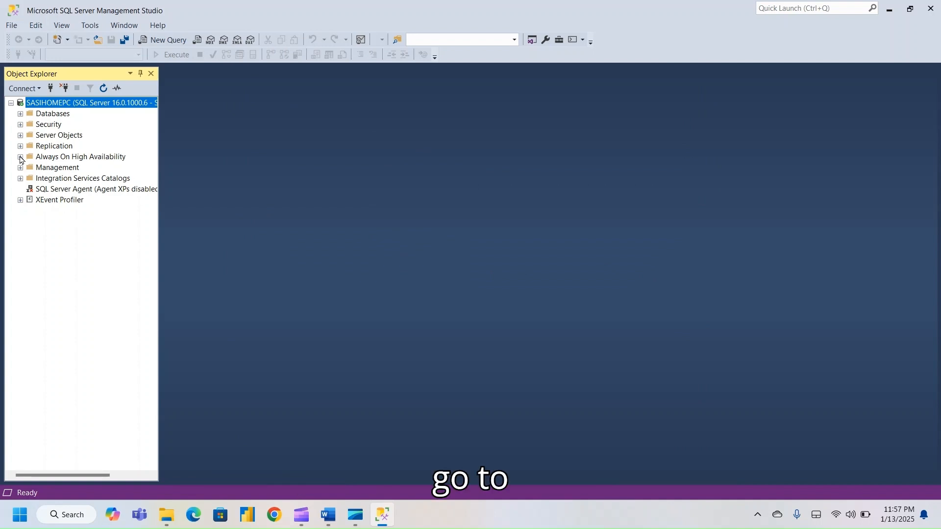
Step: Open the properties of the sa login under the server's Security logins and set its login status to Enabled
left_click(21, 125)
left_click(30, 135)
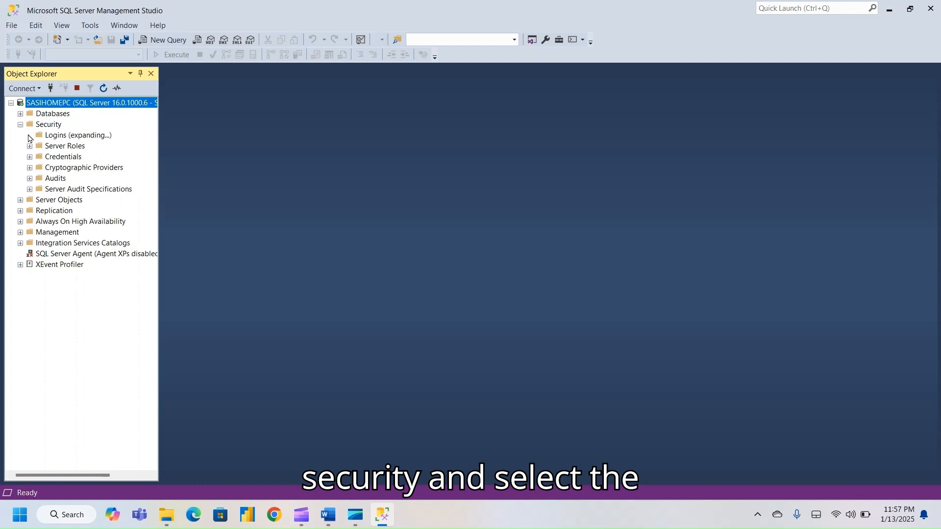
left_click(57, 233)
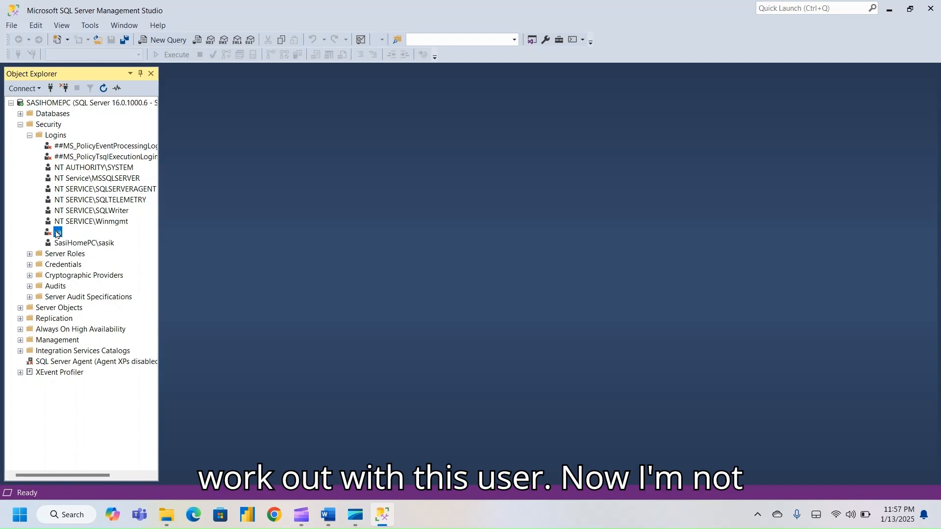
left_click(57, 234)
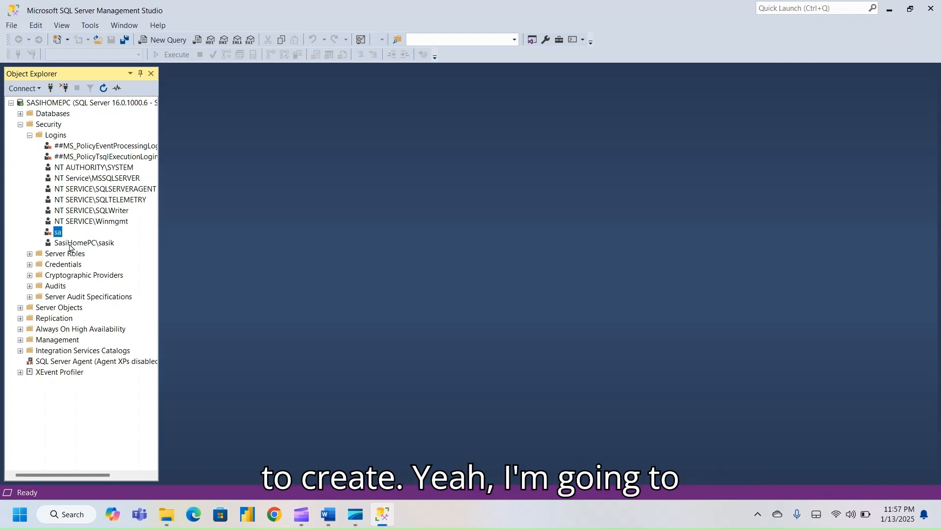
right_click(55, 234)
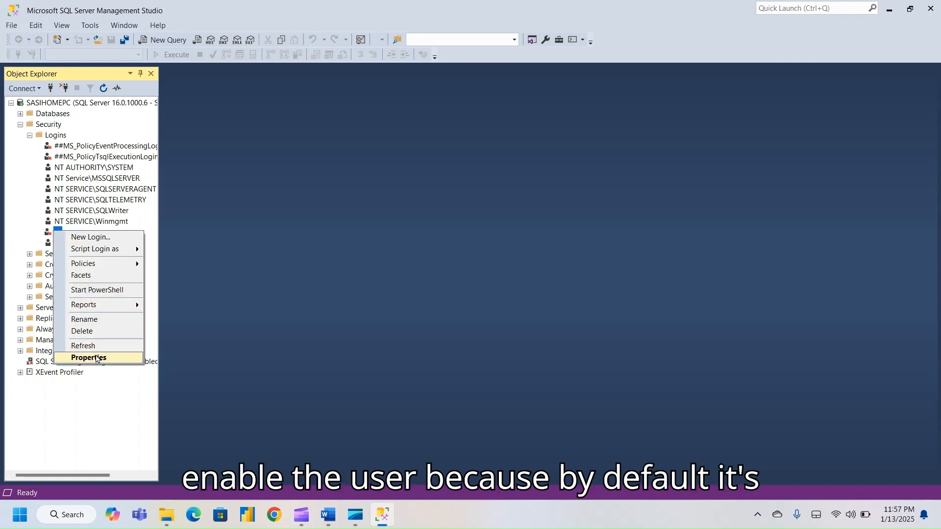
left_click(97, 359)
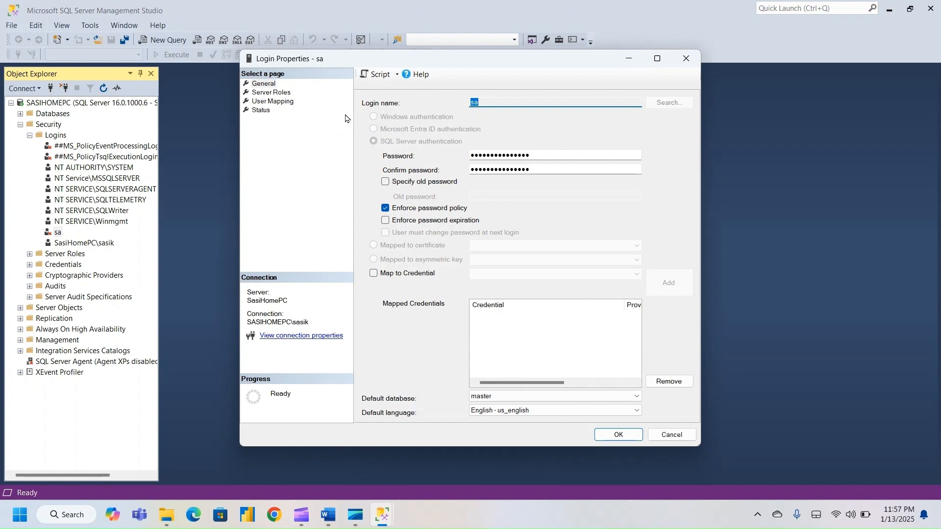
left_click(260, 109)
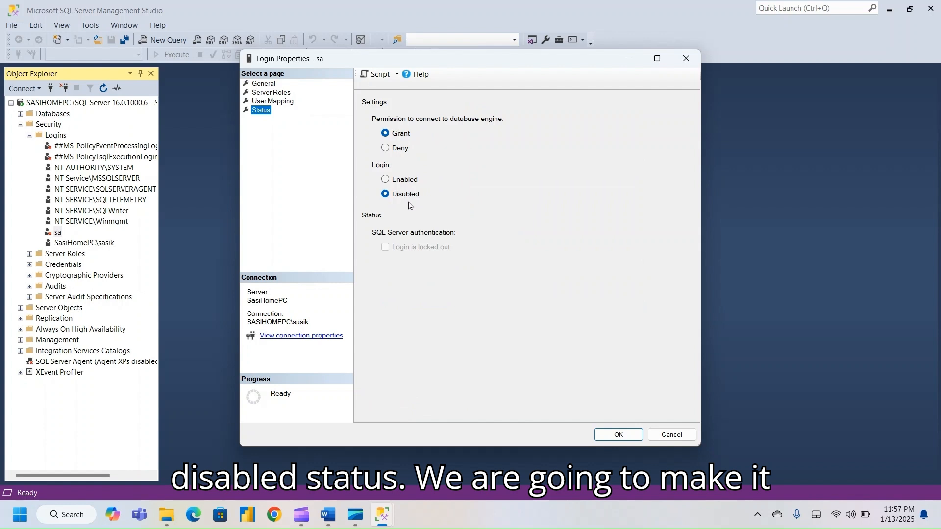
left_click(410, 180)
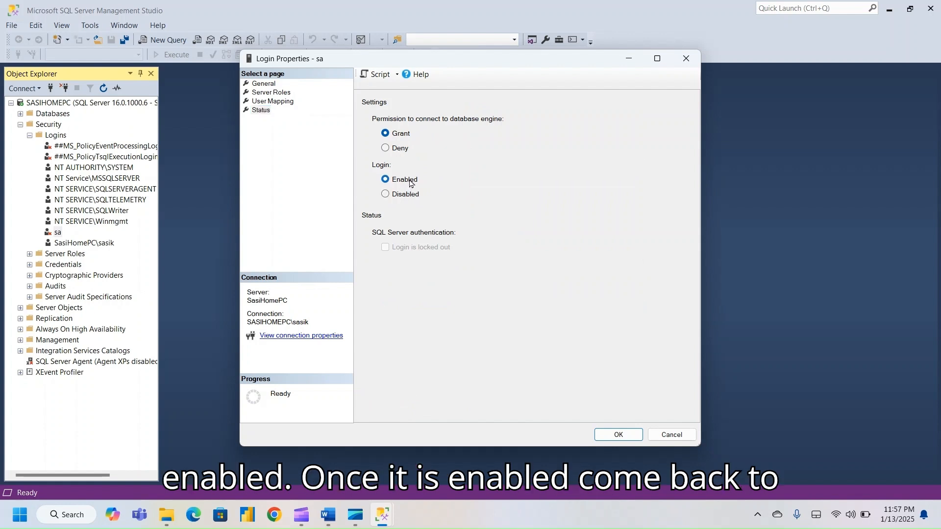
Step: Enter and confirm a new password for the sa login, save its properties and refresh the Logins list
left_click(268, 85)
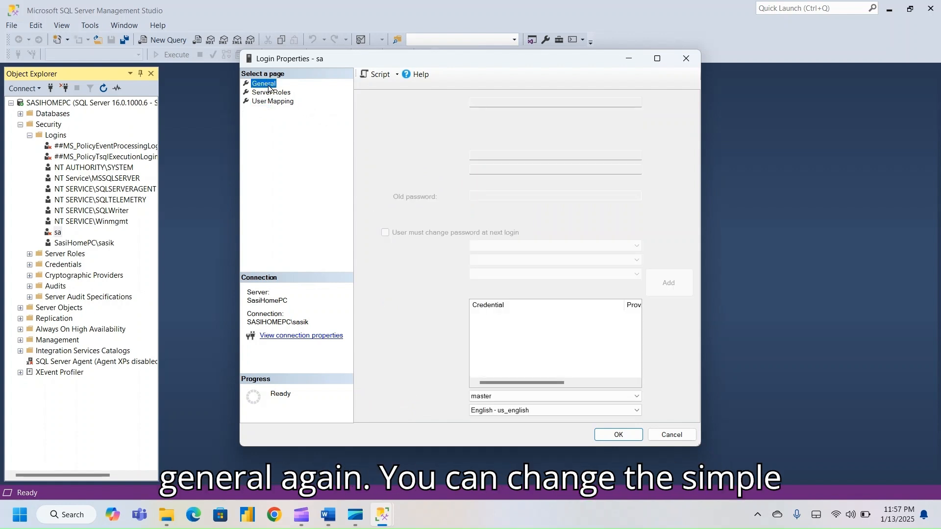
double_click(533, 154)
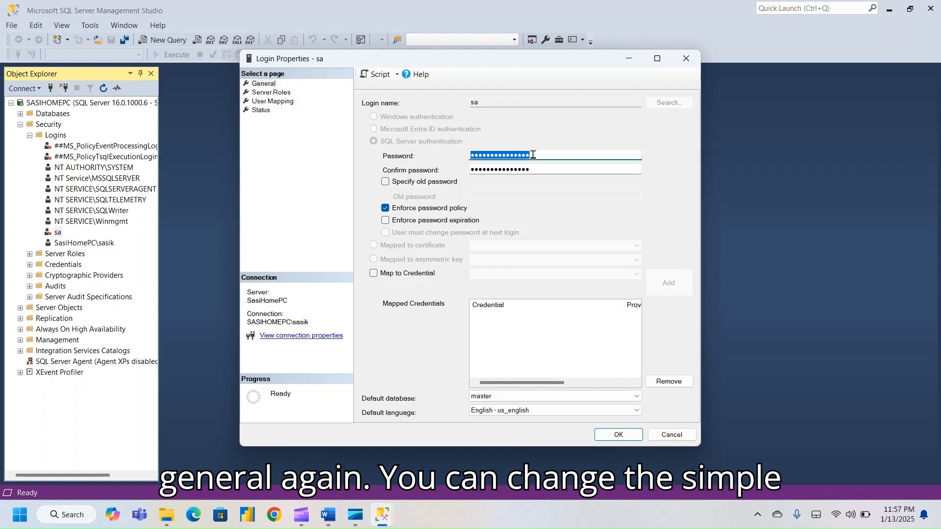
type("•••••••")
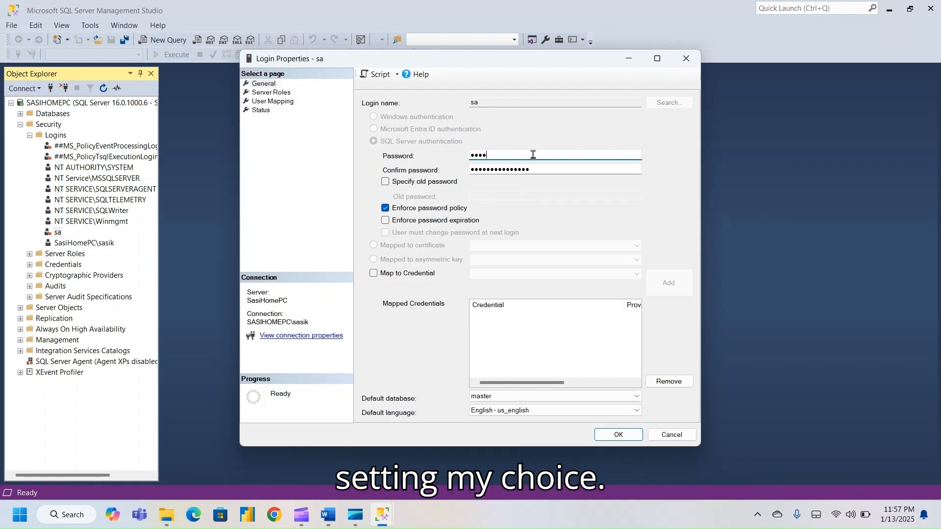
key("Tab")
type("•••••••")
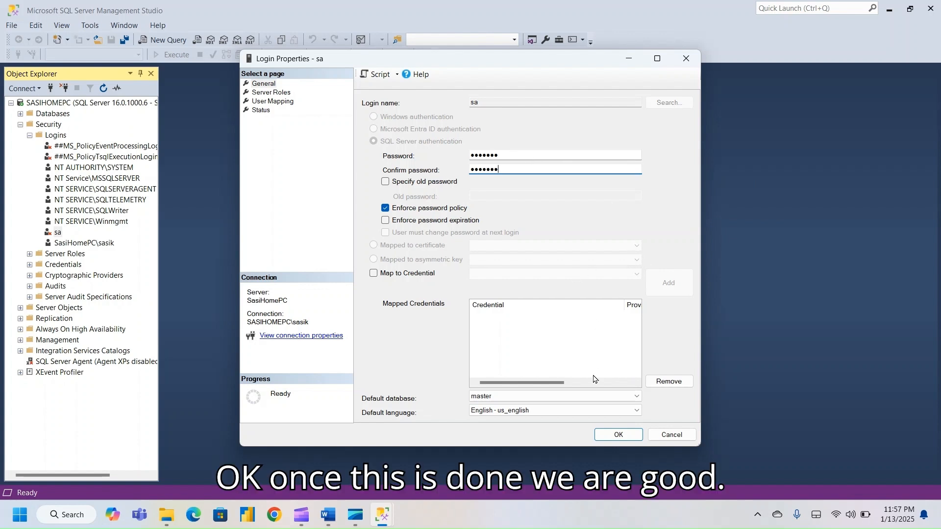
left_click(618, 436)
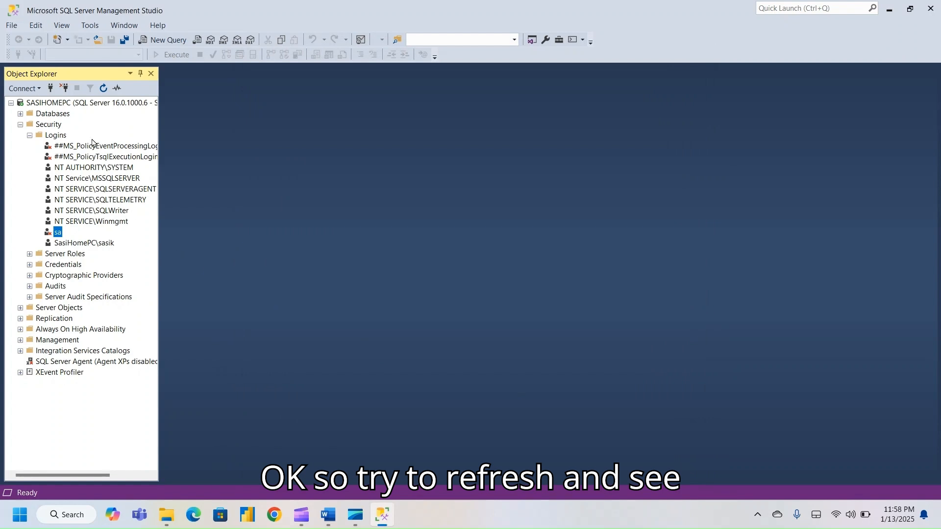
right_click(55, 136)
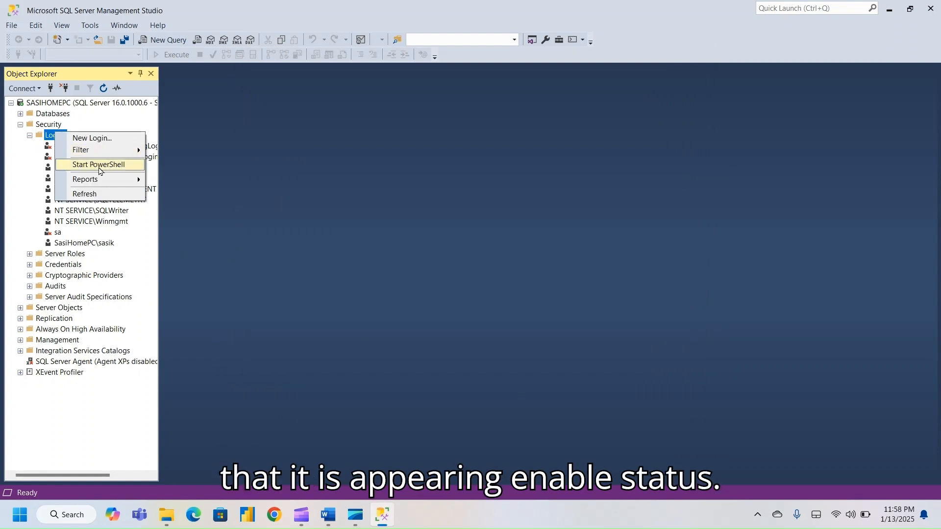
left_click(101, 194)
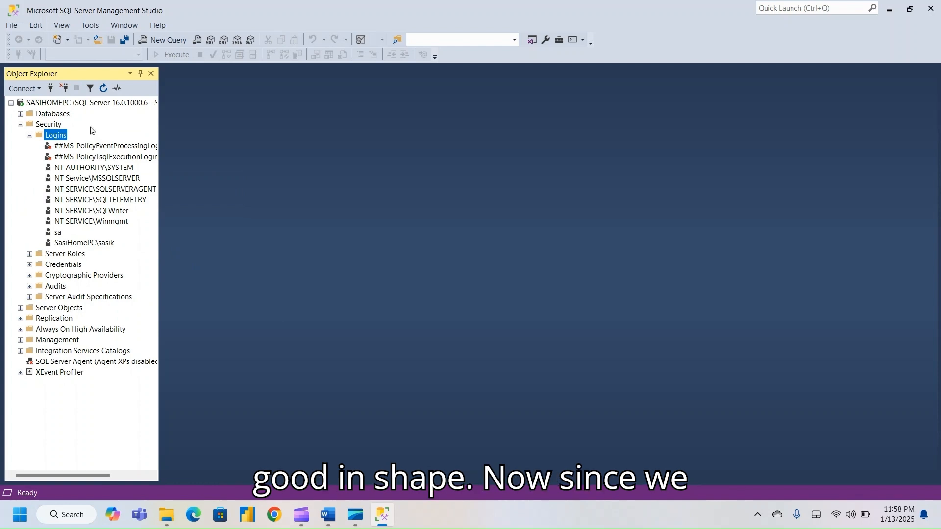
Step: Disconnect from the local Database Engine server
left_click(72, 105)
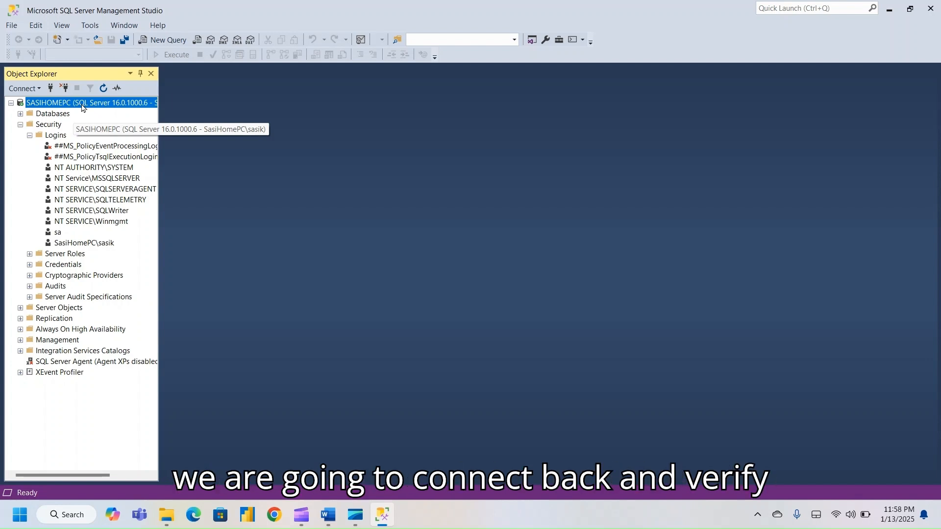
right_click(82, 105)
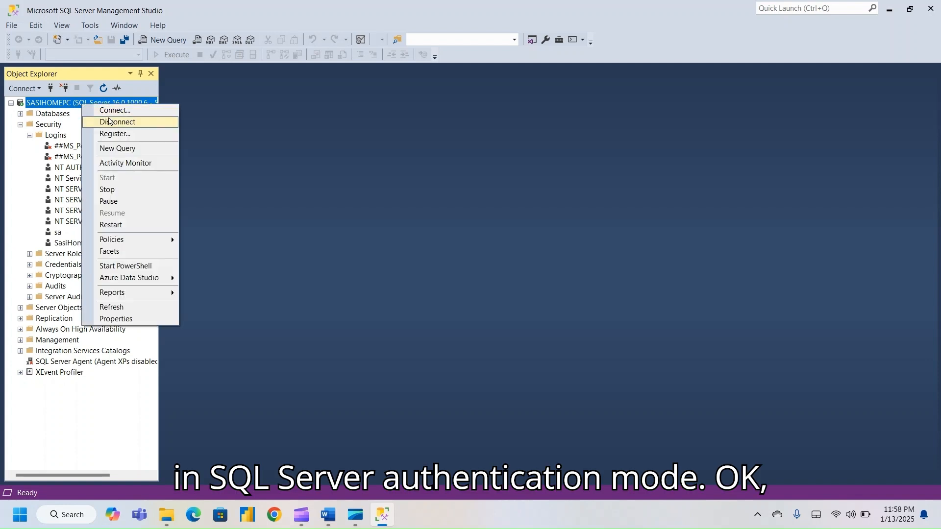
left_click(110, 121)
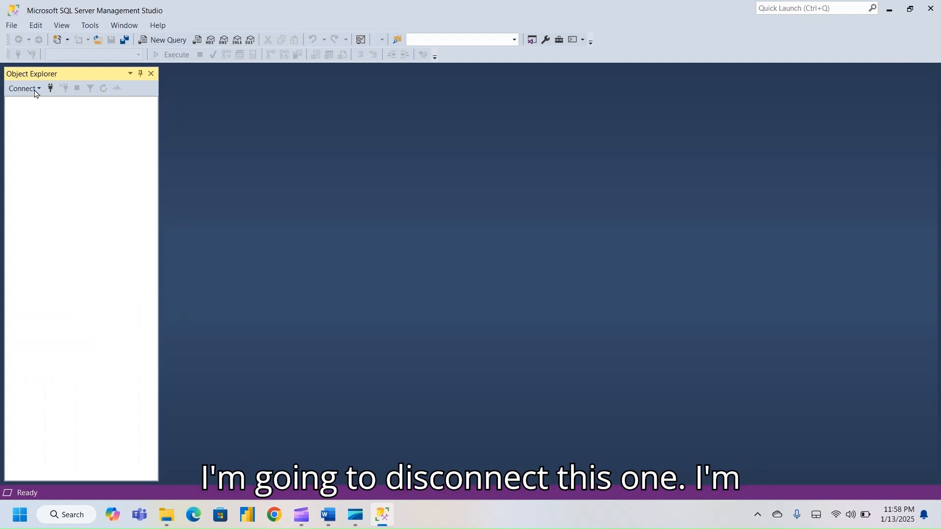
Step: Try to connect to the local Database Engine using SQL Server Authentication with login sa and its password, Mandatory encryption and an untrusted server certificate
left_click(37, 92)
left_click(39, 103)
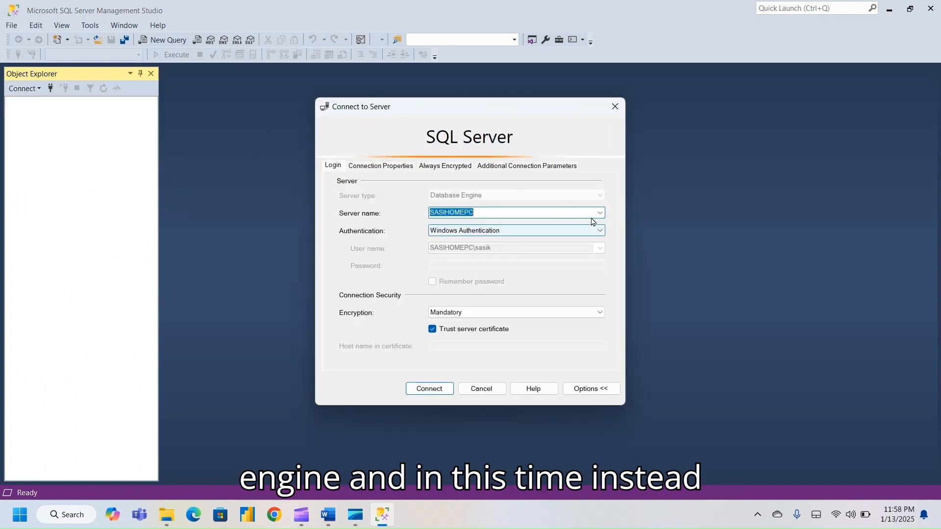
left_click(600, 231)
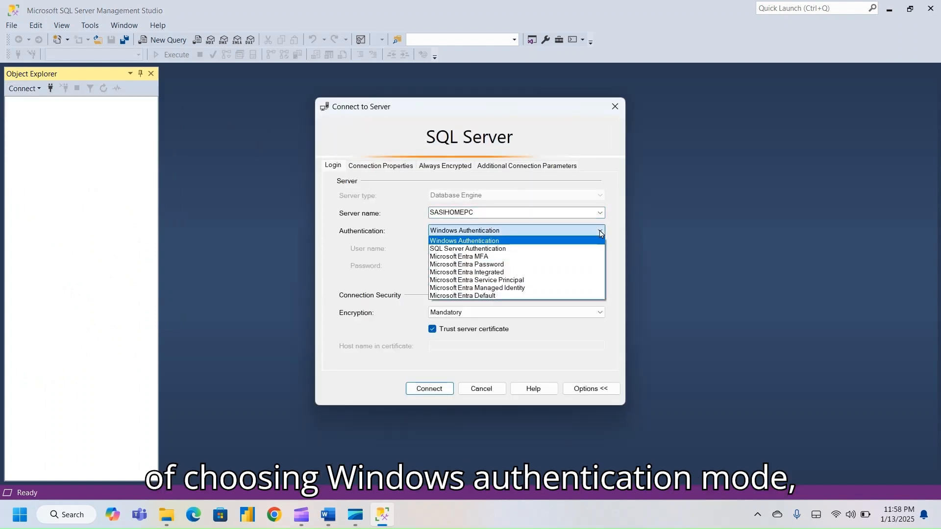
left_click(556, 250)
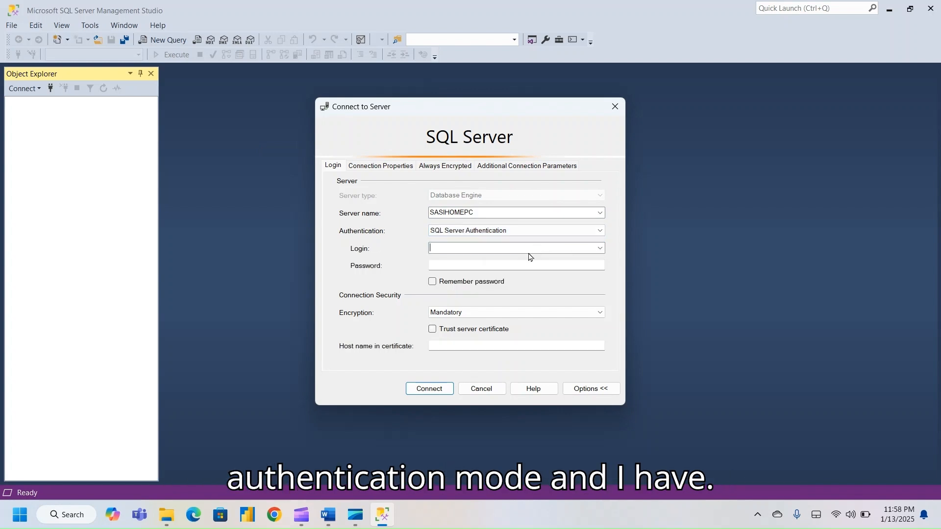
type("sa")
key("Tab")
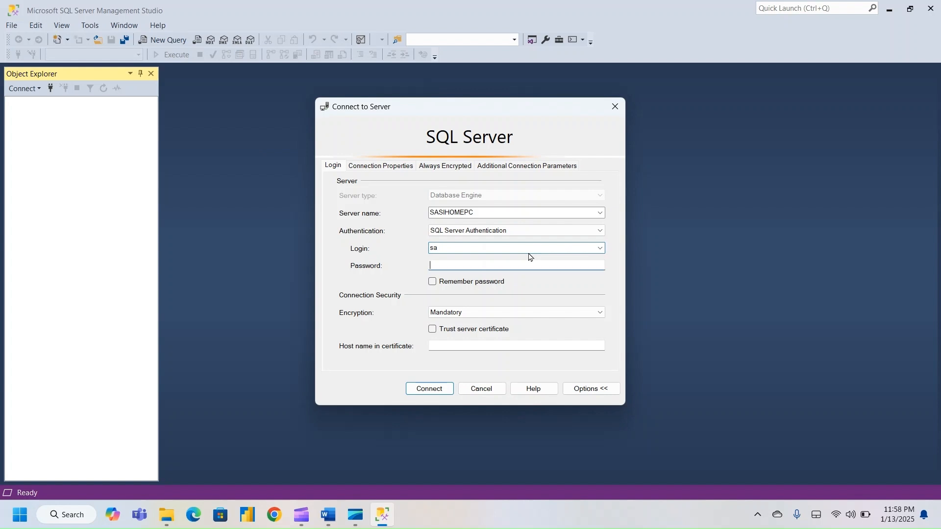
type("****")
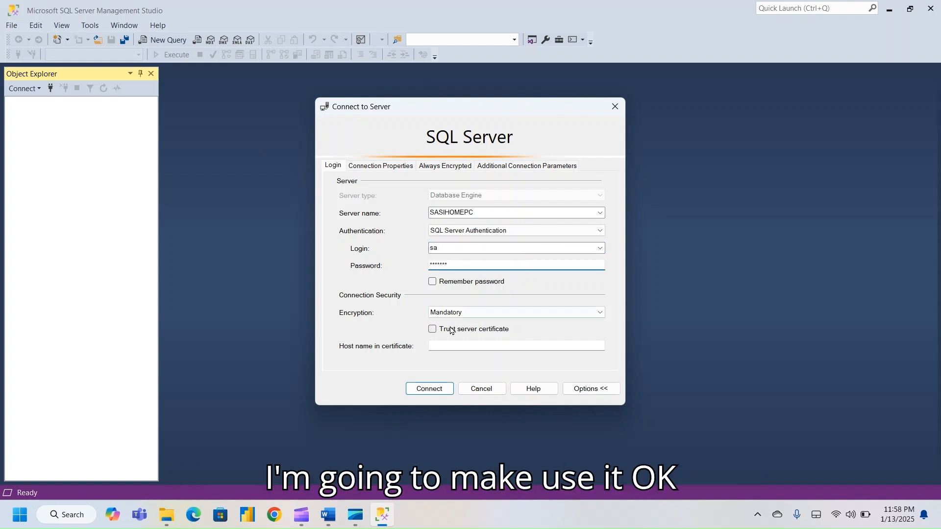
left_click(441, 390)
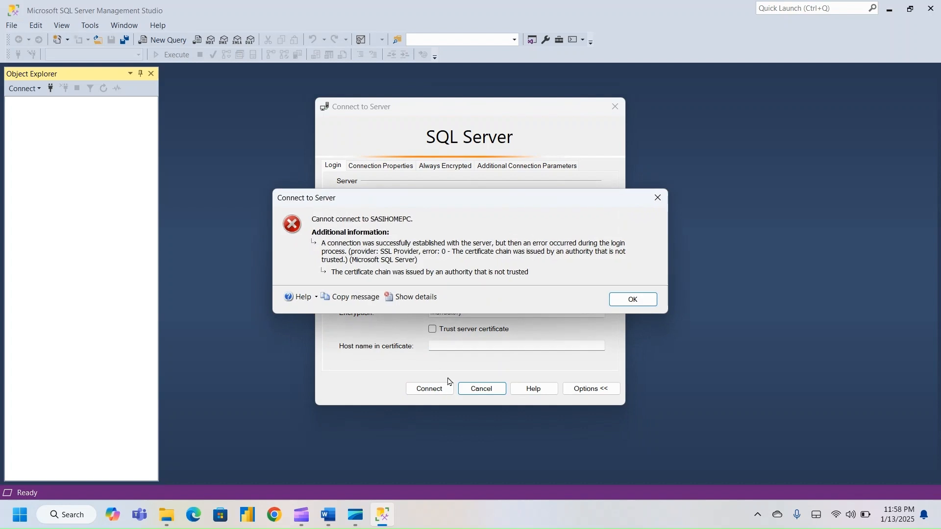
left_click(633, 299)
Step: Enable Trust server certificate and try connecting again as sa with Mandatory encryption
left_click(493, 331)
left_click(440, 390)
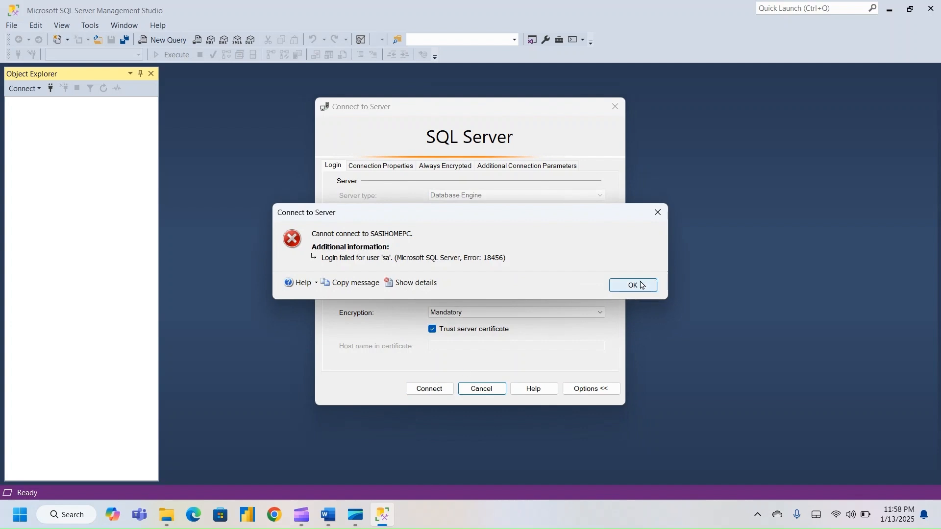
left_click(633, 285)
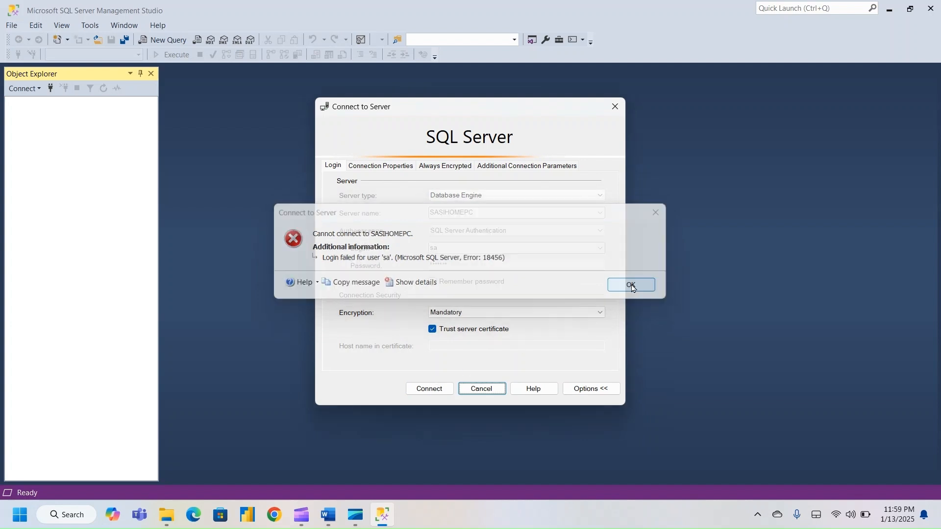
Step: Set the connection's encryption to Optional and try connecting as sa with the server certificate trusted
left_click(555, 313)
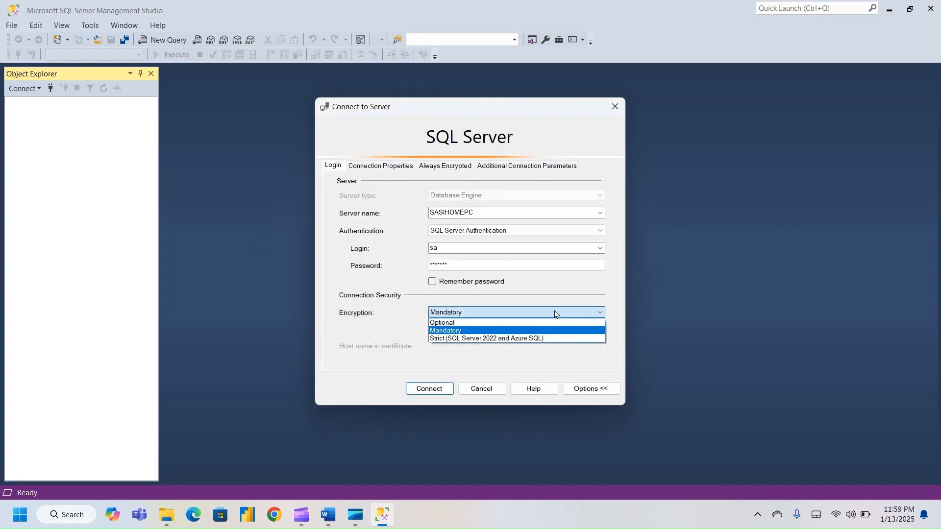
left_click(528, 323)
left_click(430, 388)
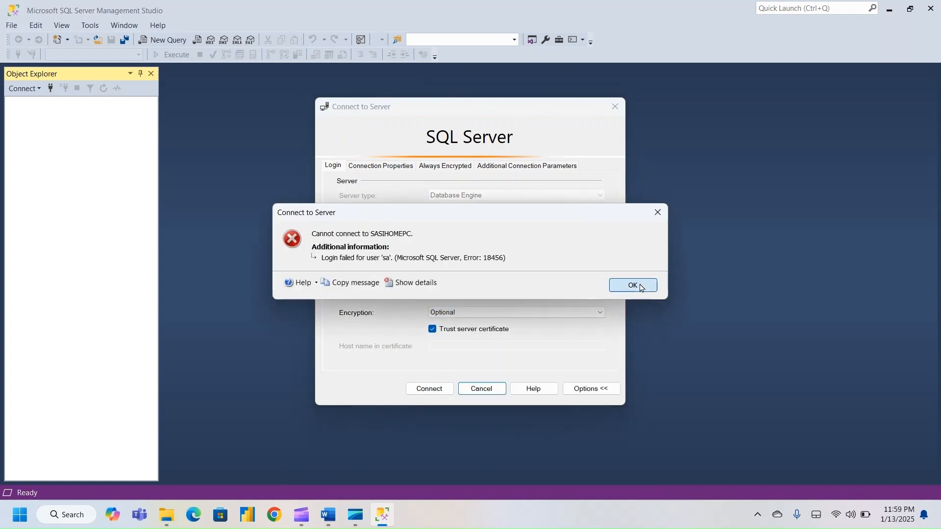
left_click(638, 285)
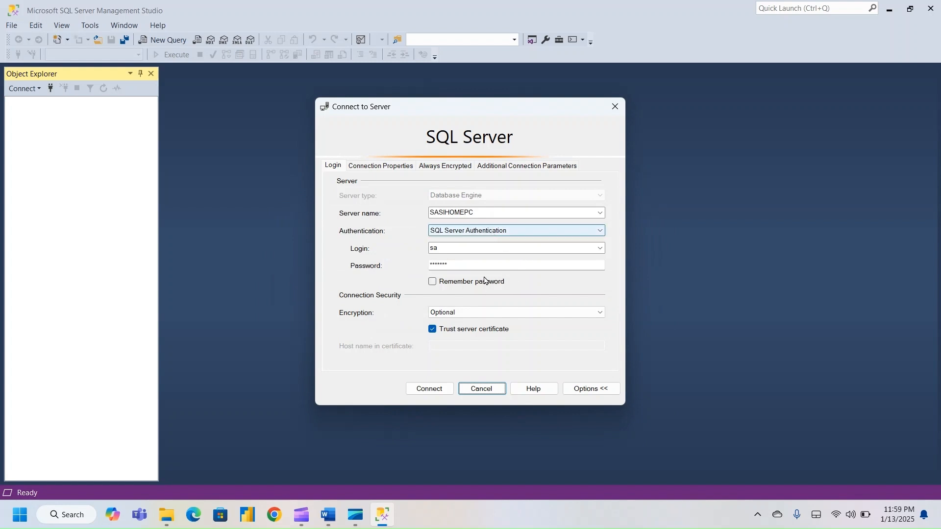
Step: Set the encryption back to Mandatory with Trust server certificate enabled and retry the sa connection
left_click(456, 328)
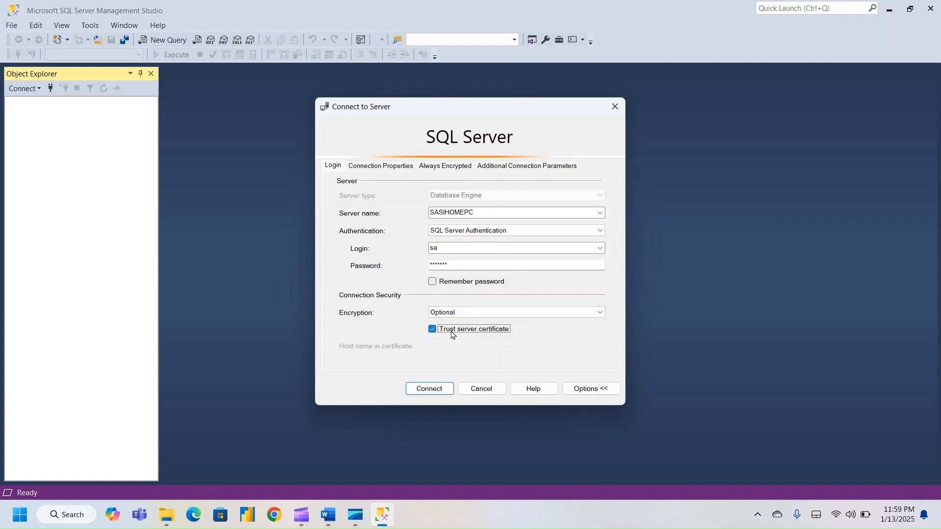
left_click(470, 315)
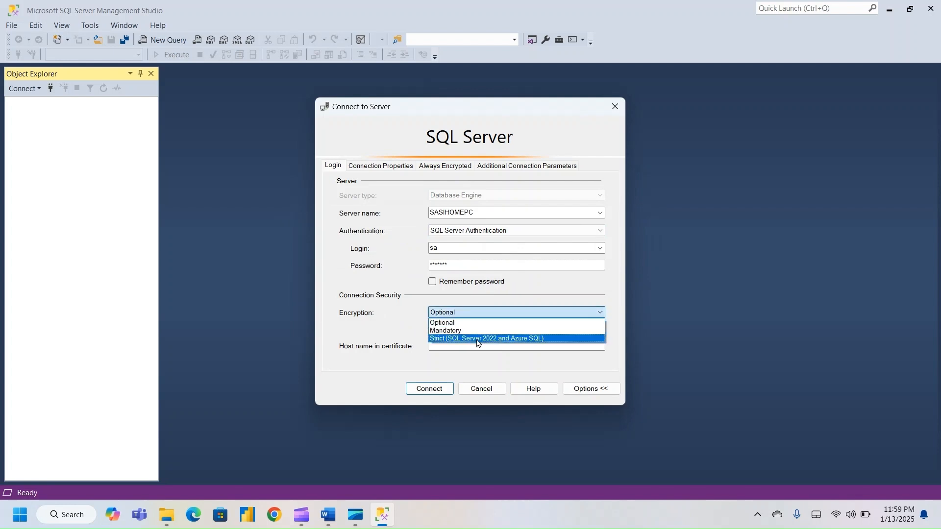
left_click(478, 331)
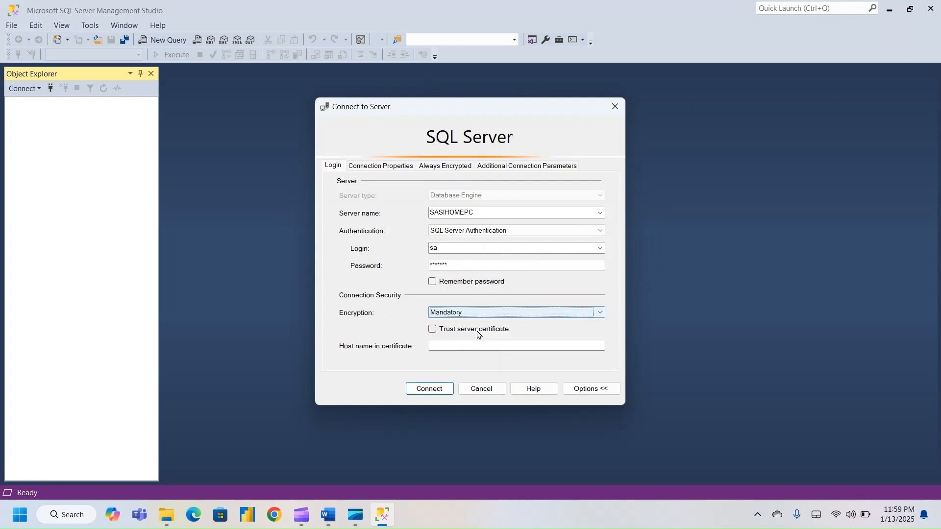
left_click(473, 332)
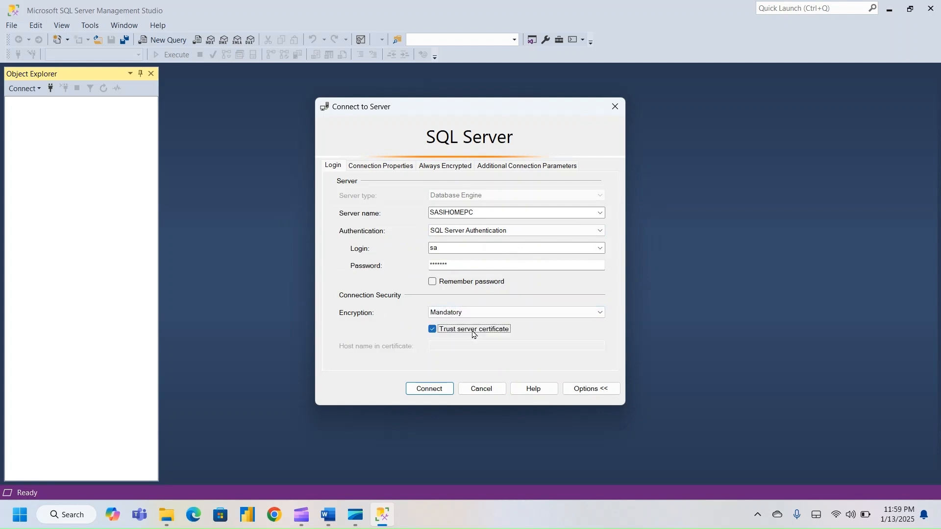
left_click(443, 386)
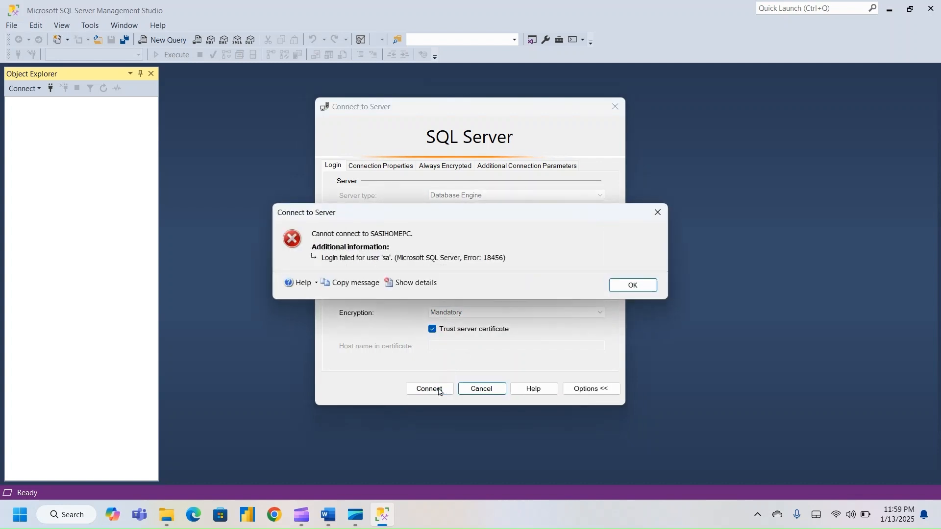
left_click(628, 284)
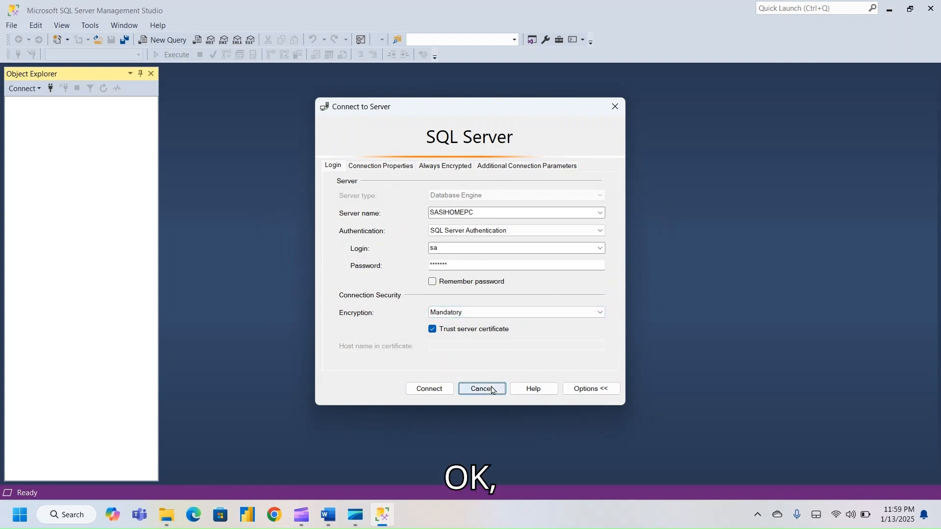
Step: Keep SQL Server Authentication, disable Trust server certificate, set the encryption to Optional and try connecting as sa
left_click(478, 235)
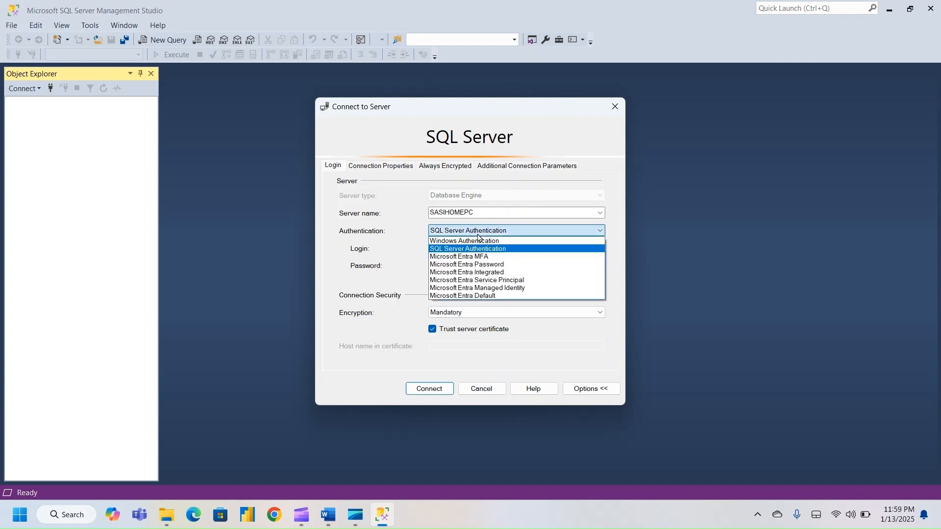
left_click(479, 235)
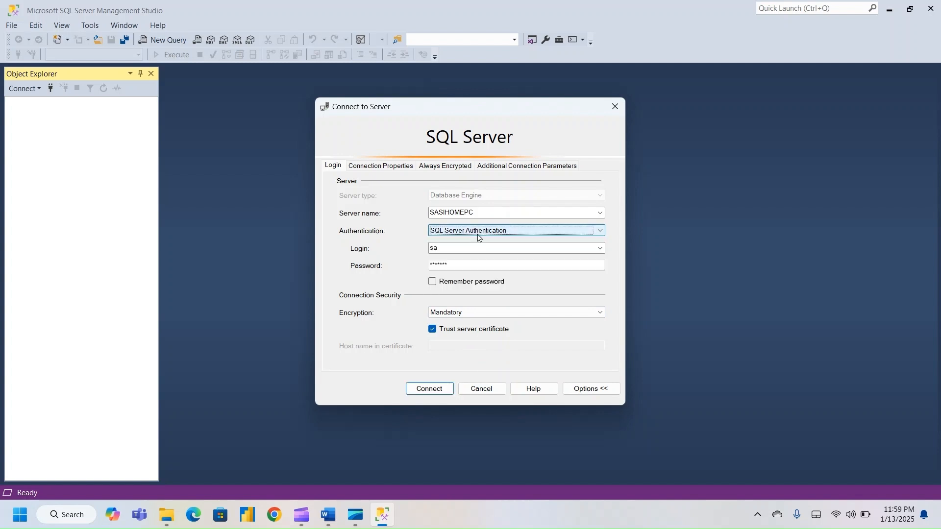
left_click(447, 329)
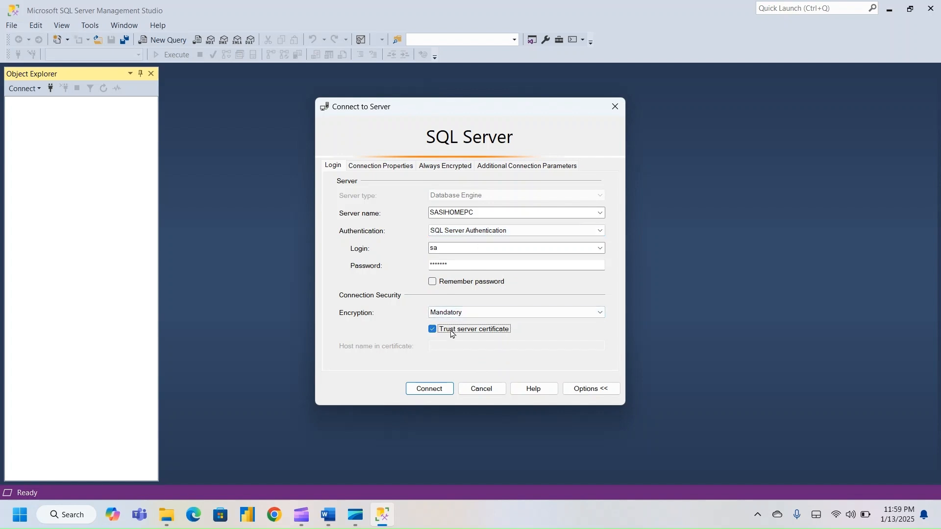
left_click(481, 315)
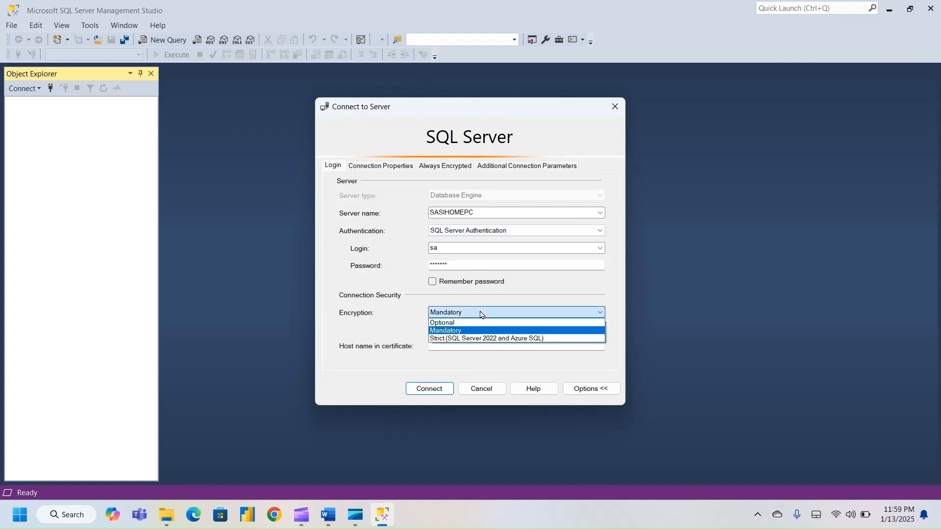
left_click(470, 326)
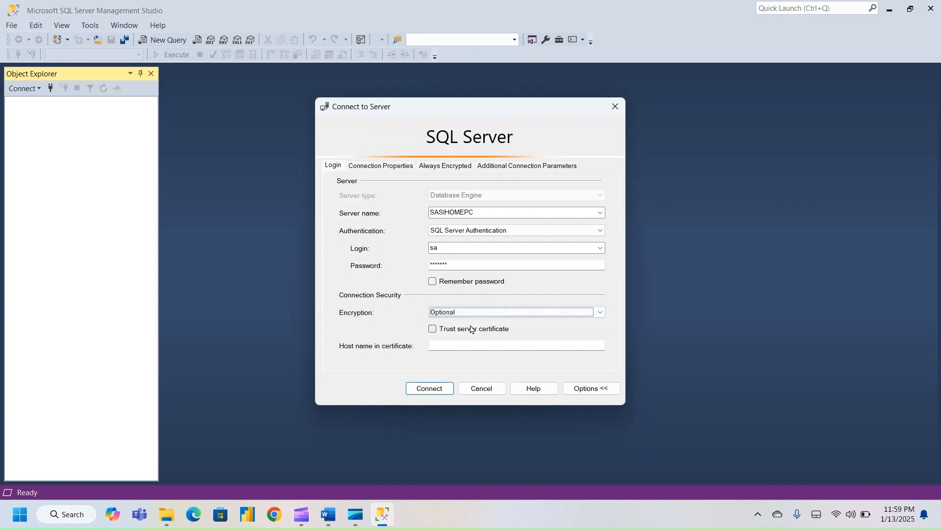
left_click(438, 390)
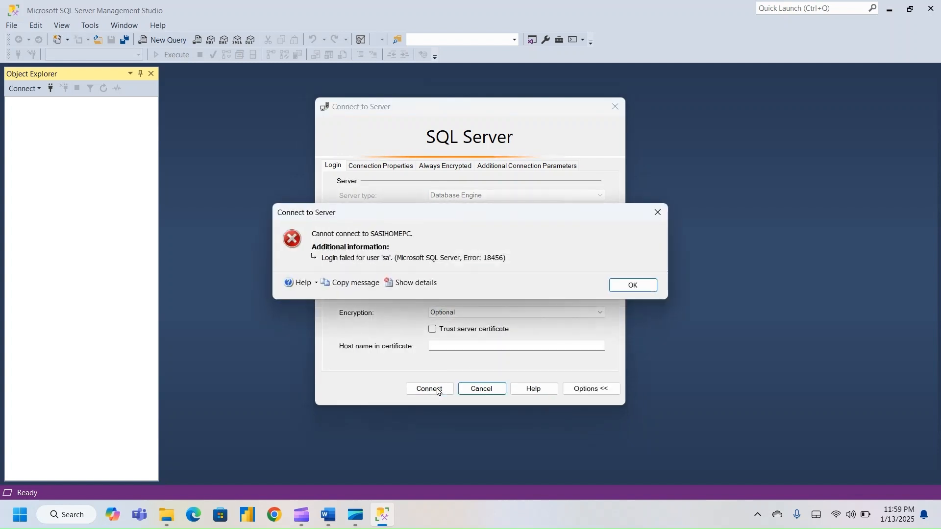
Step: Cancel the server connection and close SQL Server Management Studio
left_click(633, 285)
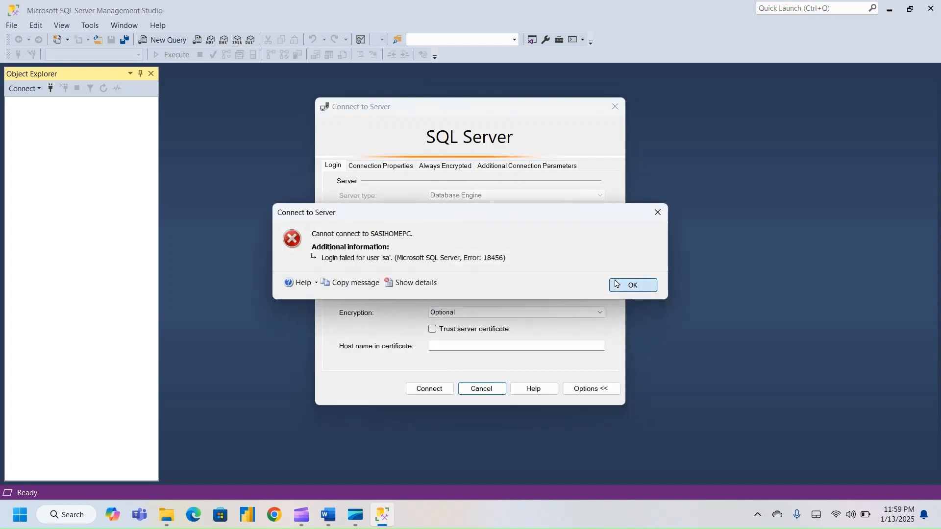
left_click(485, 390)
left_click(931, 9)
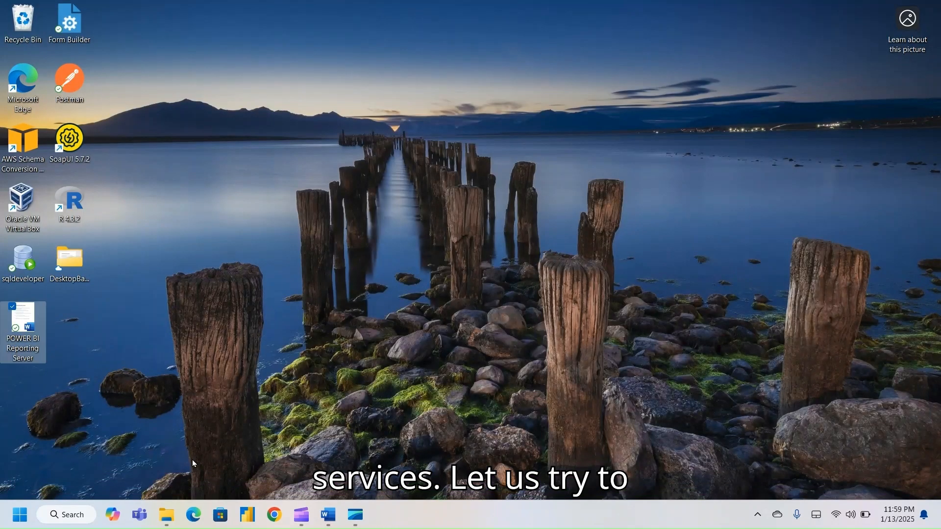
left_click(87, 518)
type("res")
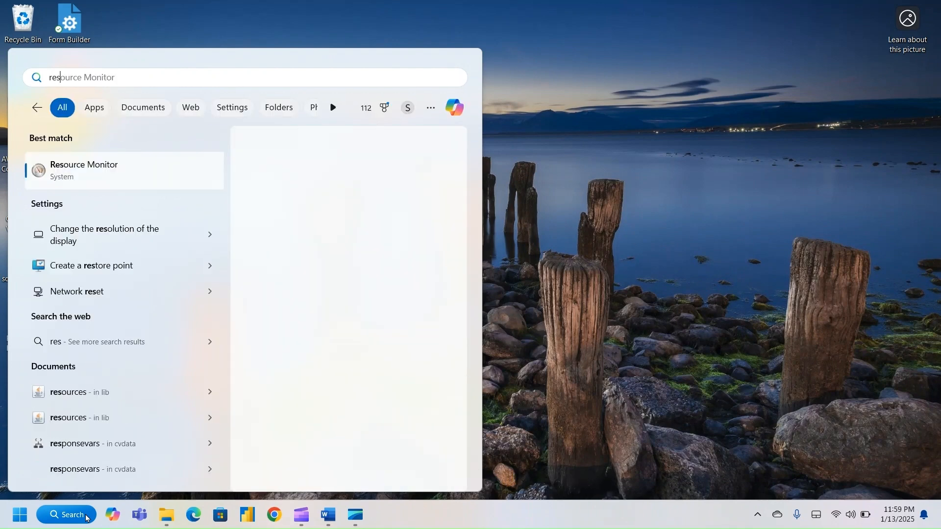
key("BackSpace")
key("BackSpace")
key("BackSpace")
key("BackSpace")
key("BackSpace")
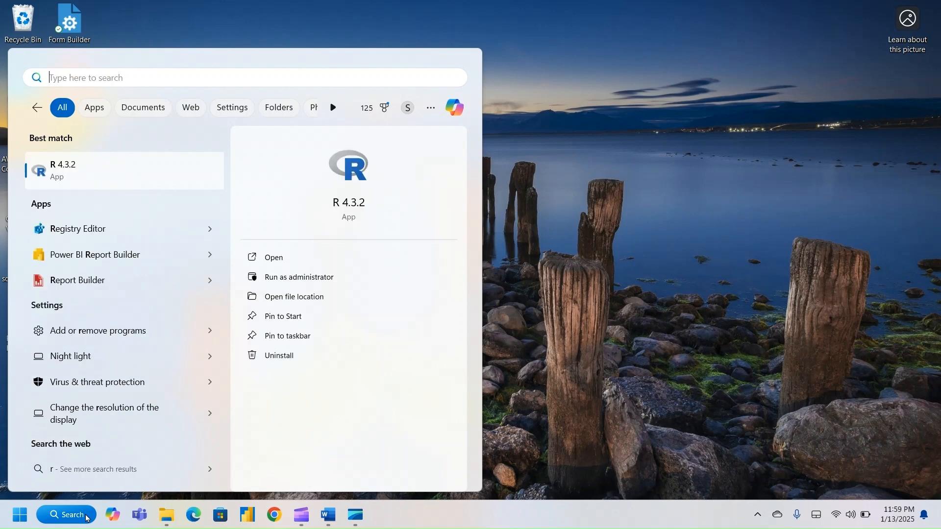
type("report con")
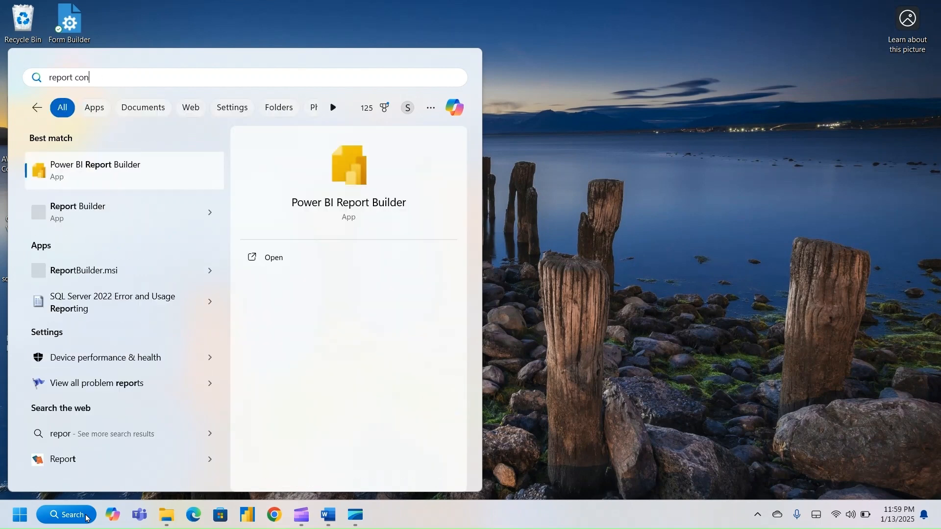
key("BackSpace")
key("BackSpace")
key("BackSpace")
key("BackSpace")
key("BackSpace")
key("BackSpace")
key("BackSpace")
key("BackSpace")
key("BackSpace")
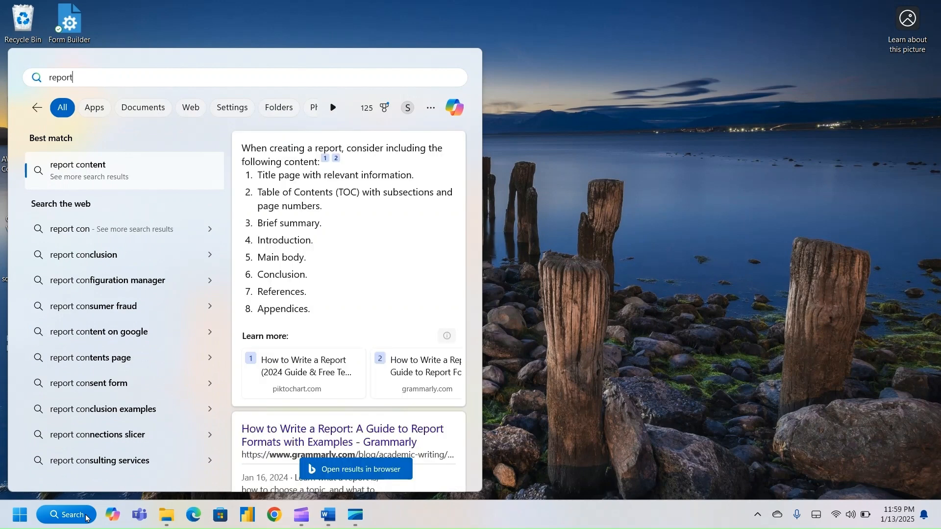
key("BackSpace")
type("config")
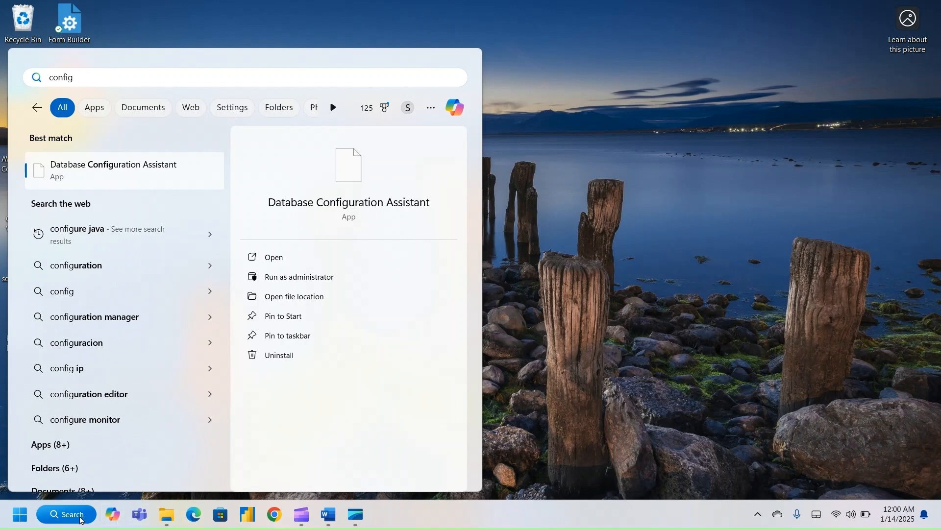
key("BackSpace")
key("BackSpace")
key("BackSpace")
key("BackSpace")
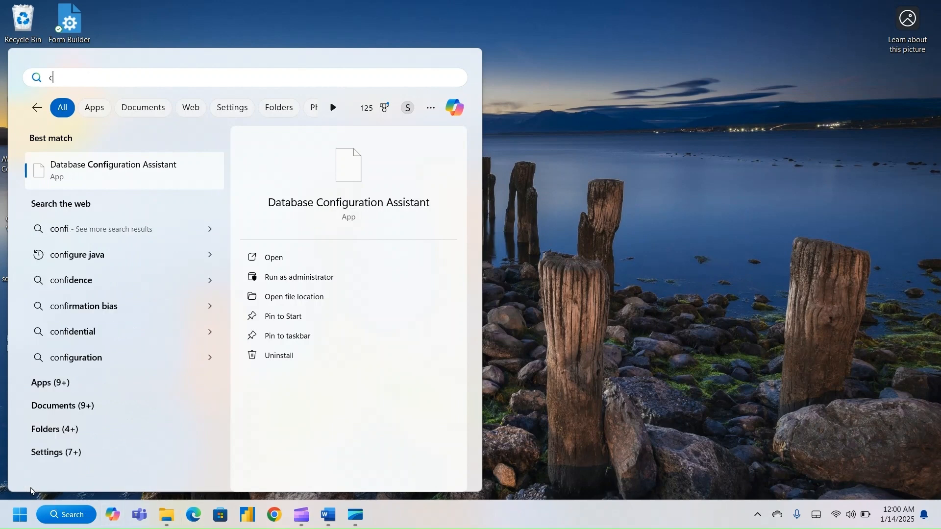
Step: Find and open SQL Server 2022 Configuration Manager and show its SQL Server Services
type("sql server")
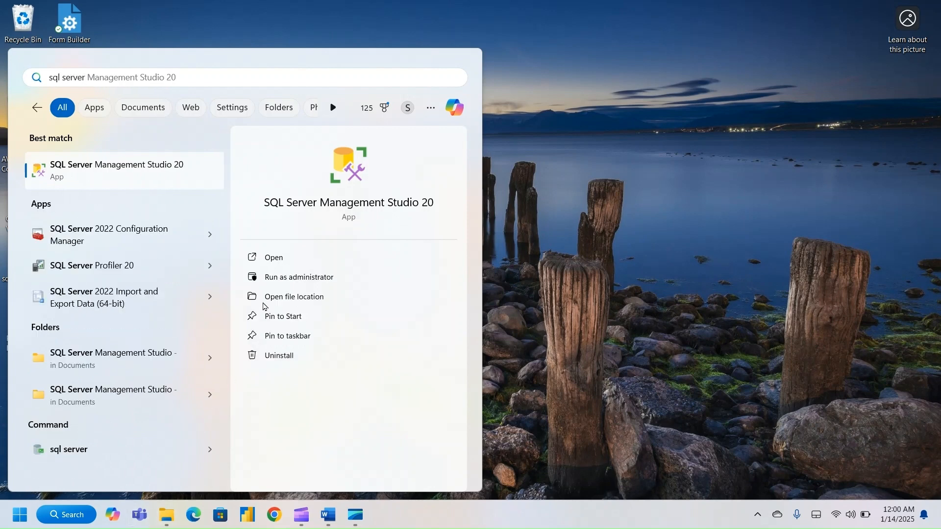
left_click(118, 237)
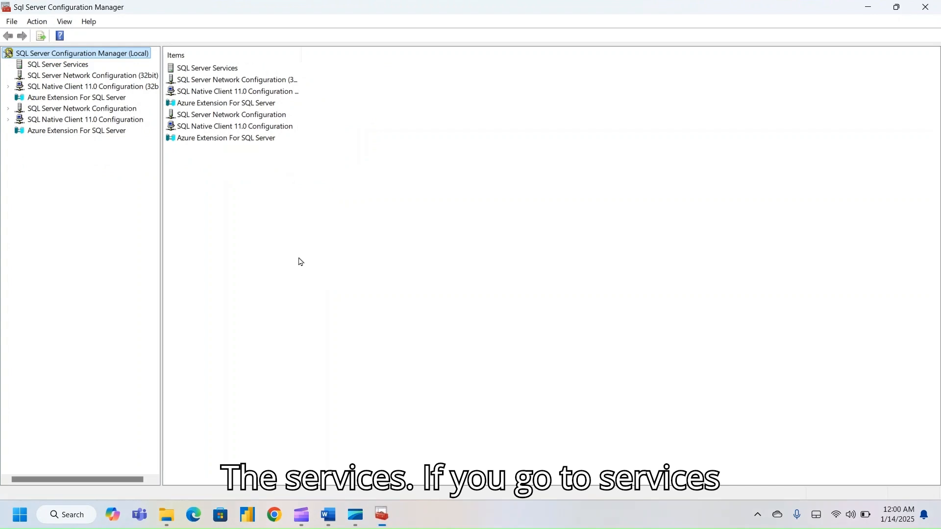
left_click(59, 70)
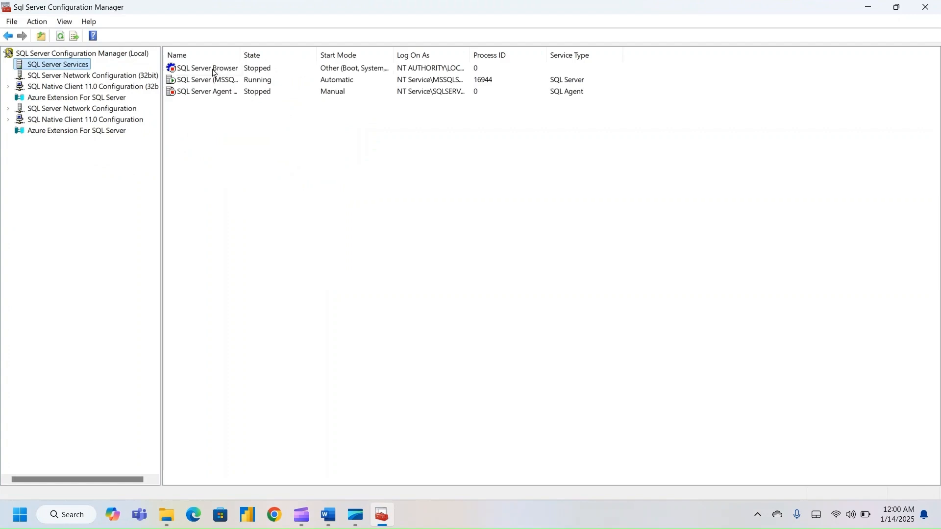
Step: Widen the service name column and restart the SQL Server (MSSQLSERVER) service
left_click_drag(238, 57, 323, 57)
left_click(251, 83)
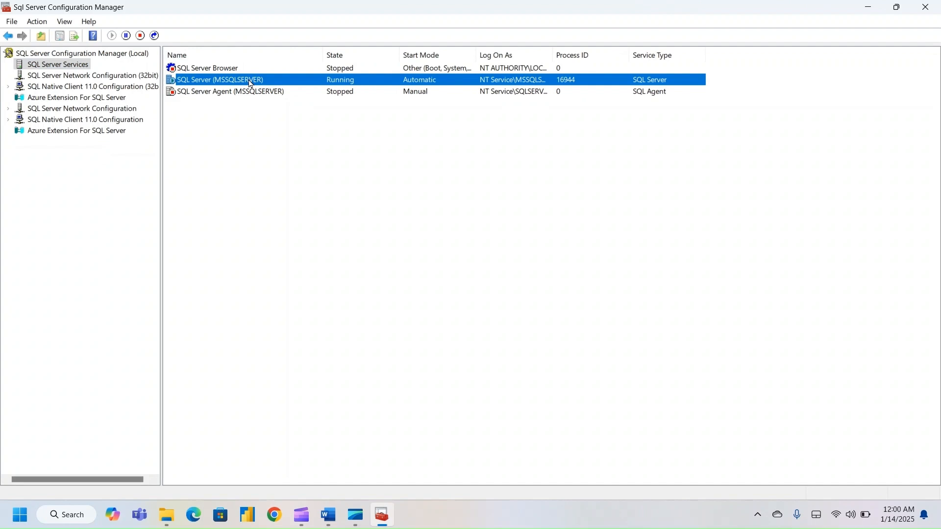
right_click(252, 83)
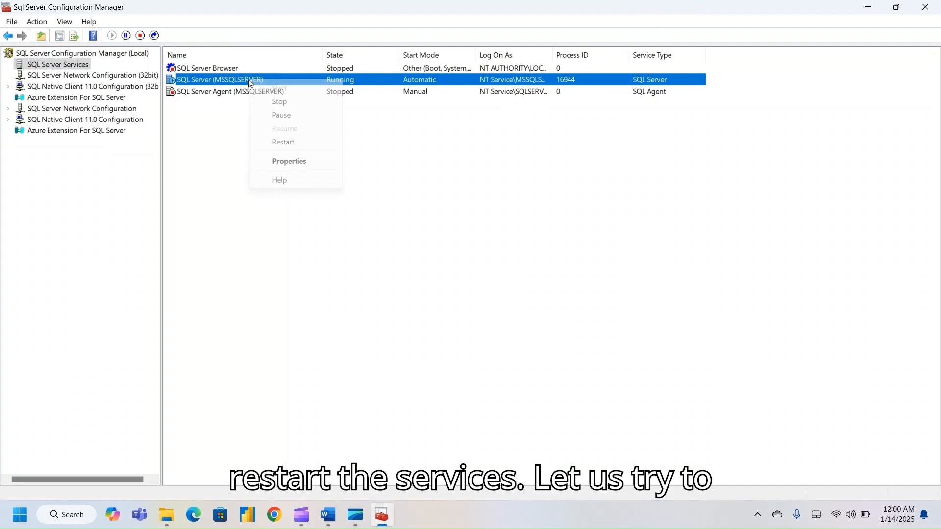
left_click(290, 143)
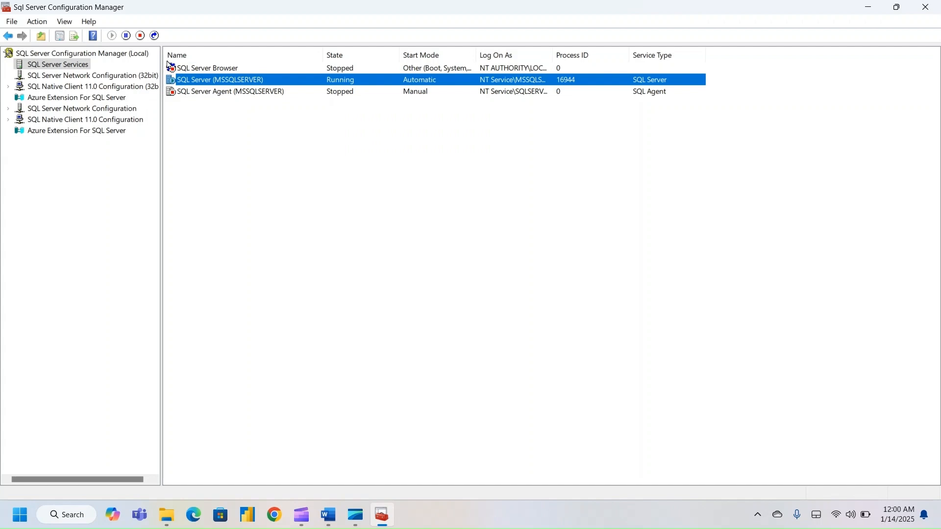
left_click(154, 36)
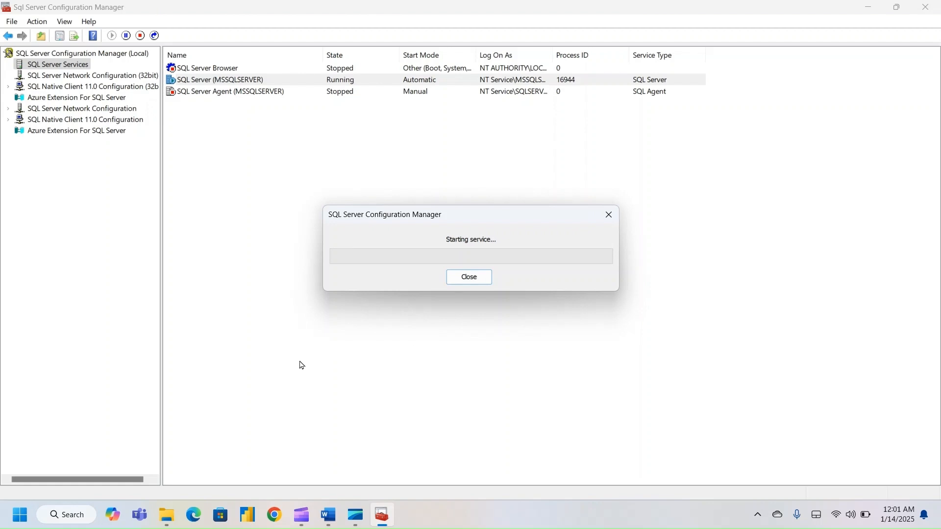
Step: Find and launch SQL Server Management Studio 20
left_click(70, 520)
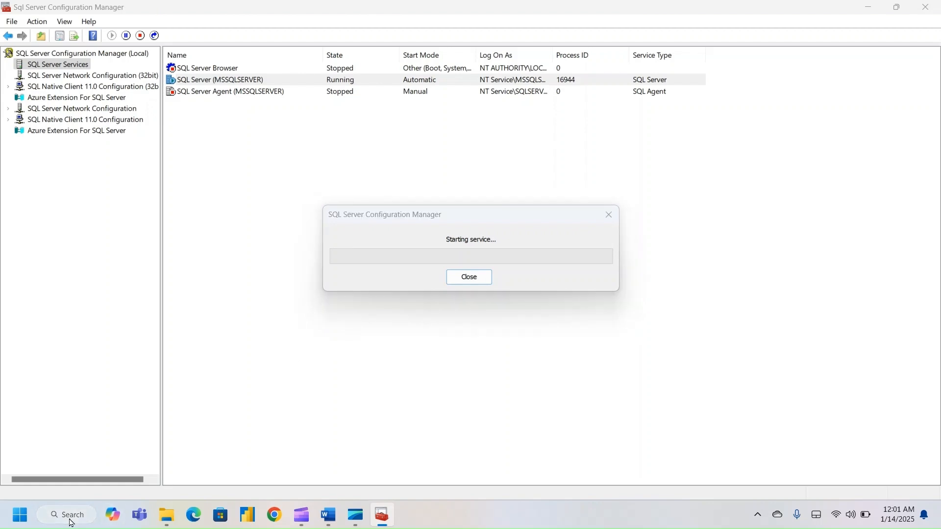
type("sq")
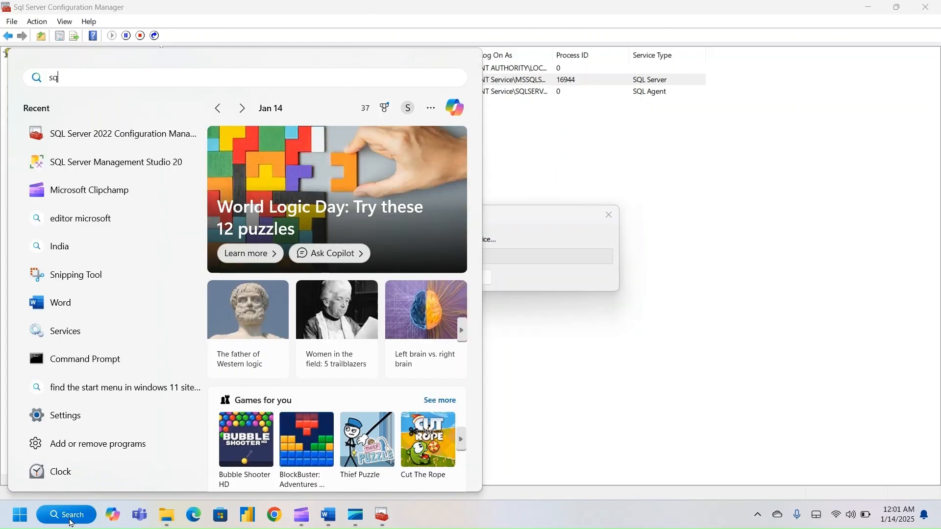
type("l")
key("BackSpace")
key("BackSpace")
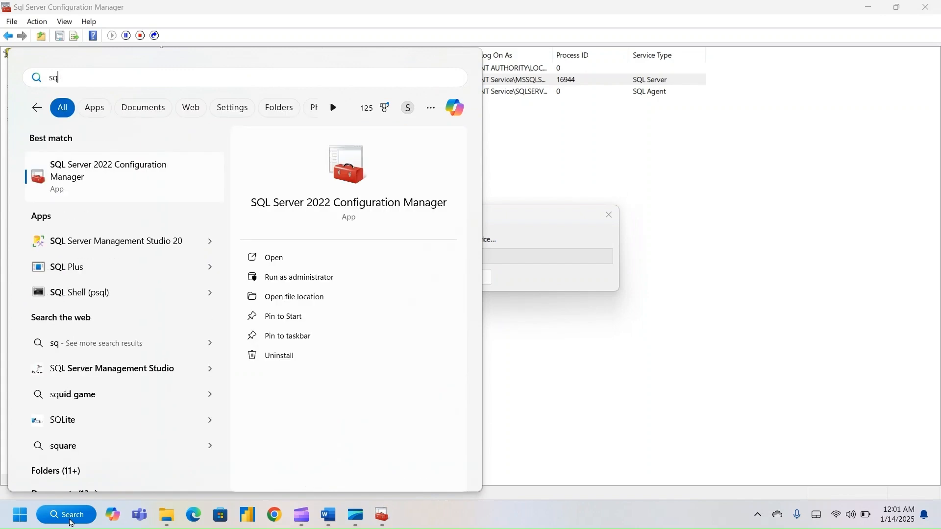
type("sm")
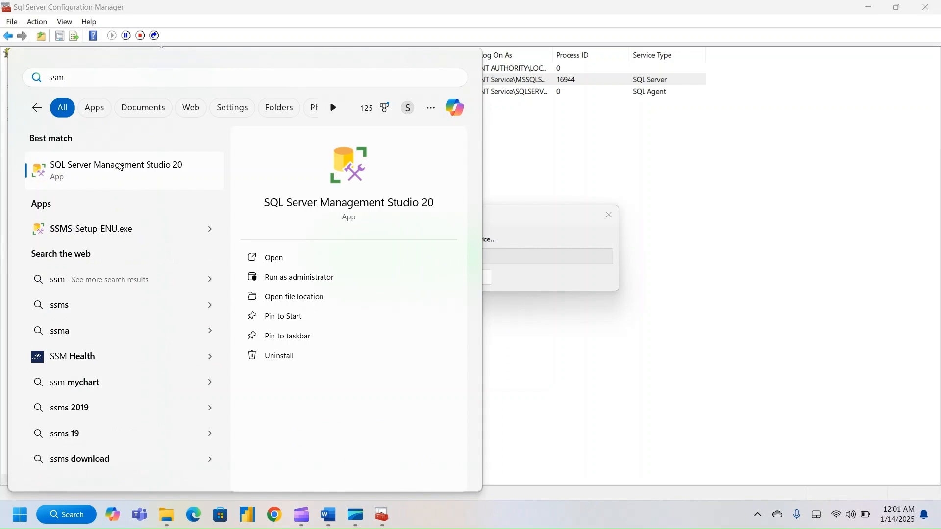
left_click(121, 168)
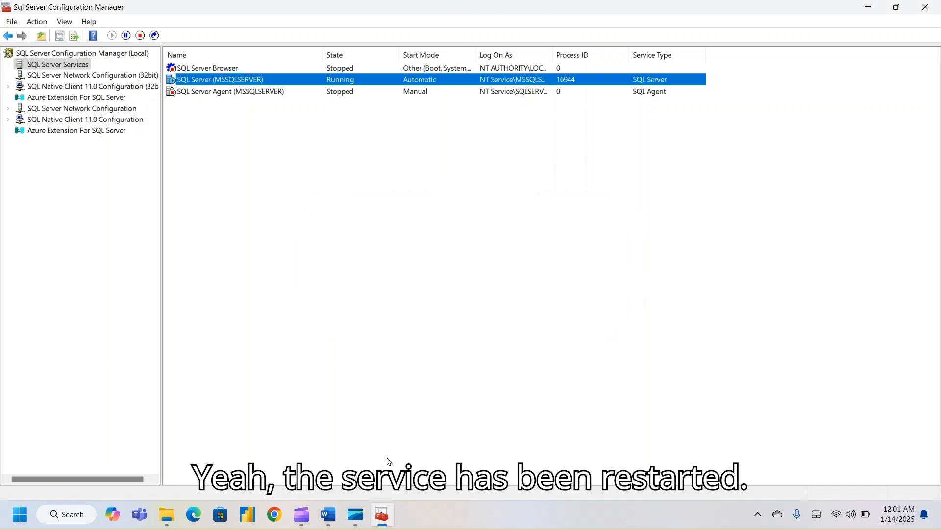
Step: Refresh the service list and look through the SQL Native Client 11.0 and SQL Server Network Configuration entries
key("F5")
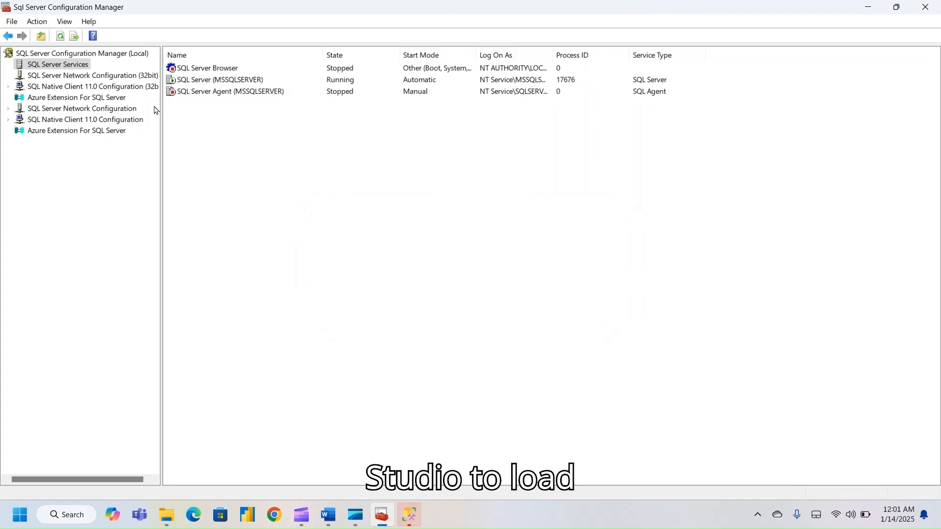
left_click(121, 90)
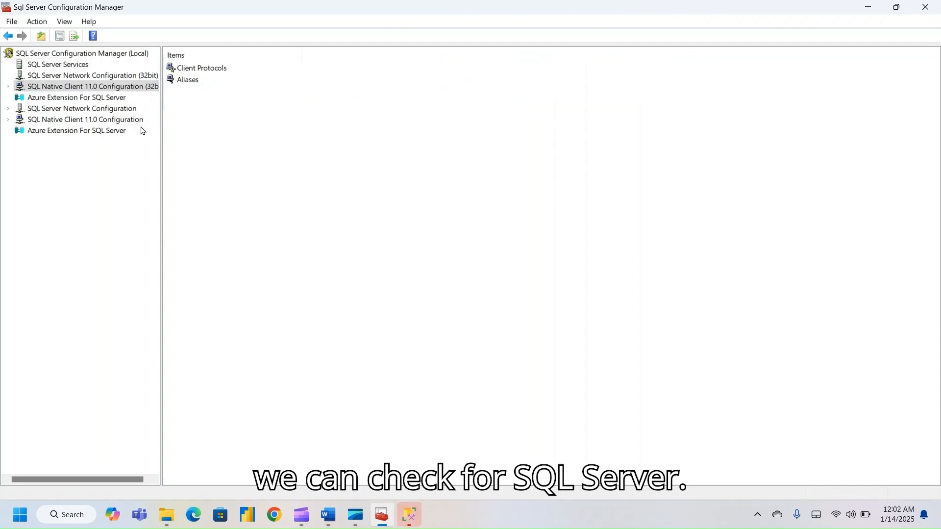
left_click(108, 111)
right_click(108, 110)
left_click(216, 71)
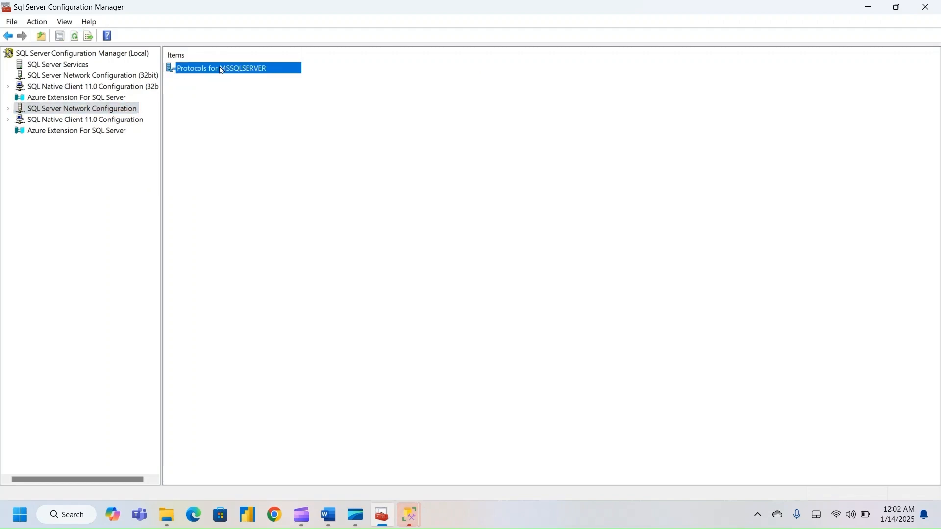
Step: Switch to SQL Server Management Studio and try connecting with SQL Server Authentication, using the sa login and the account password
mouse_move(414, 517)
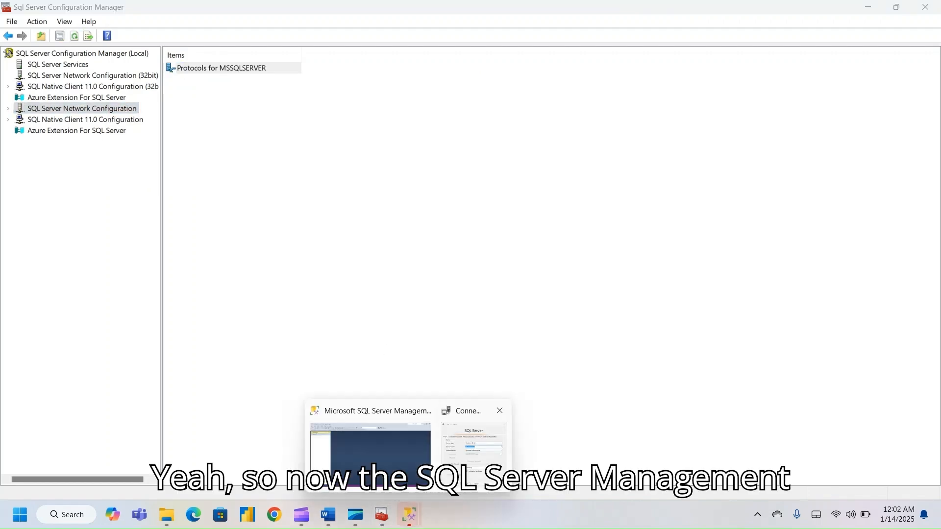
left_click(447, 475)
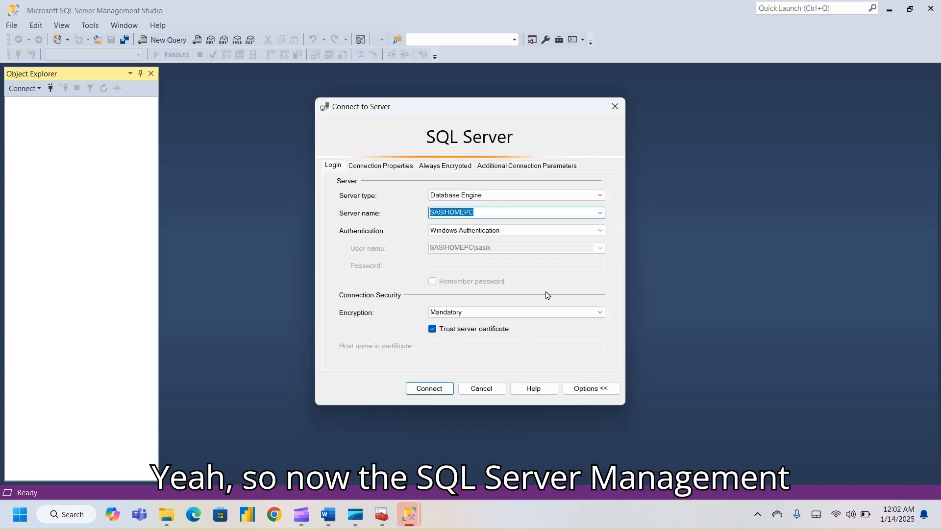
left_click(600, 231)
left_click(563, 250)
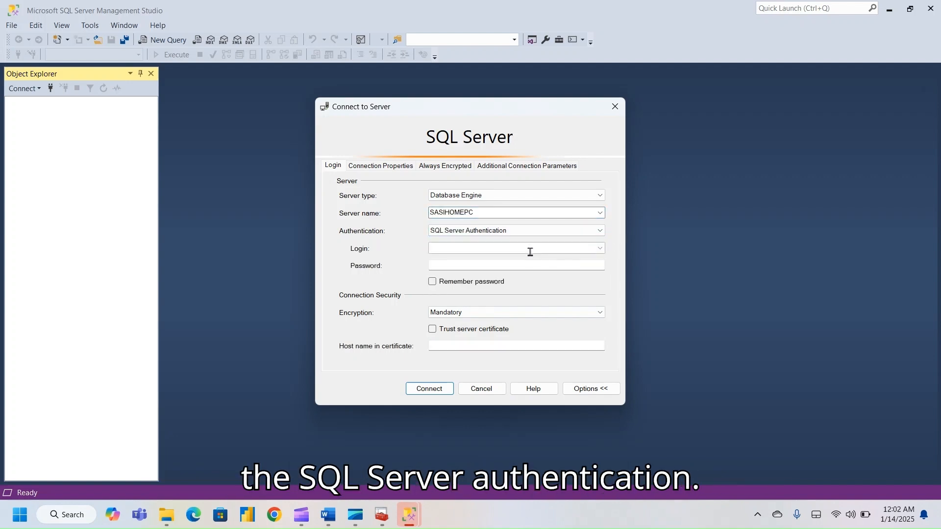
left_click(519, 252)
type("sa")
key("Tab")
type("*")
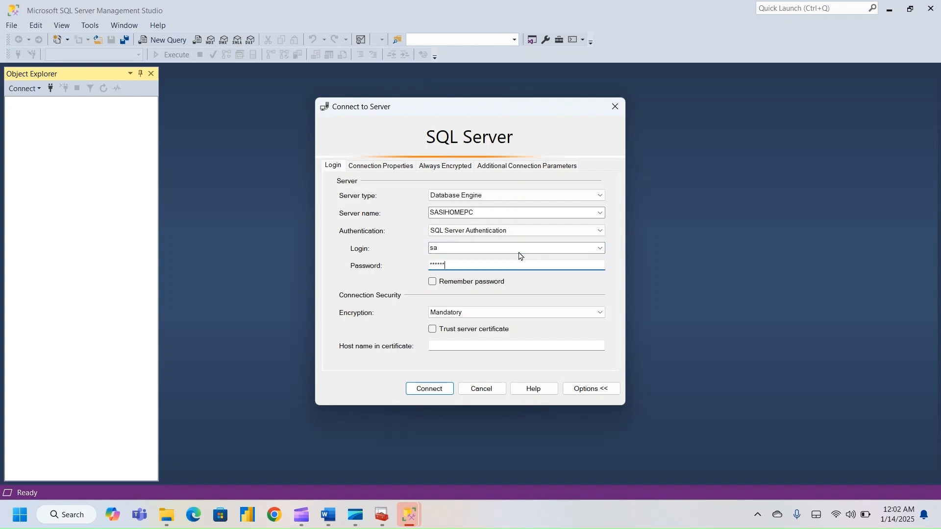
left_click(443, 391)
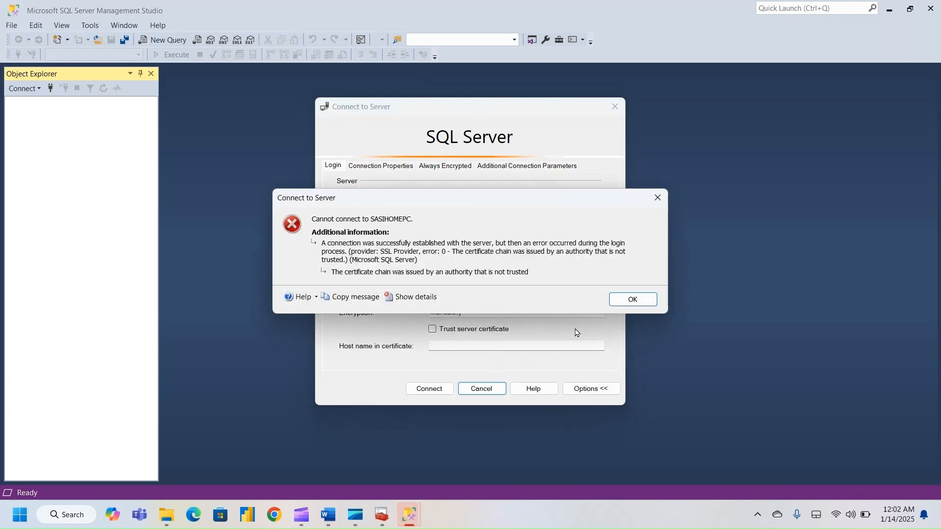
Step: Dismiss the connection error, enable Trust server certificate and connect to the server as sa
left_click(645, 298)
left_click(485, 329)
left_click(442, 388)
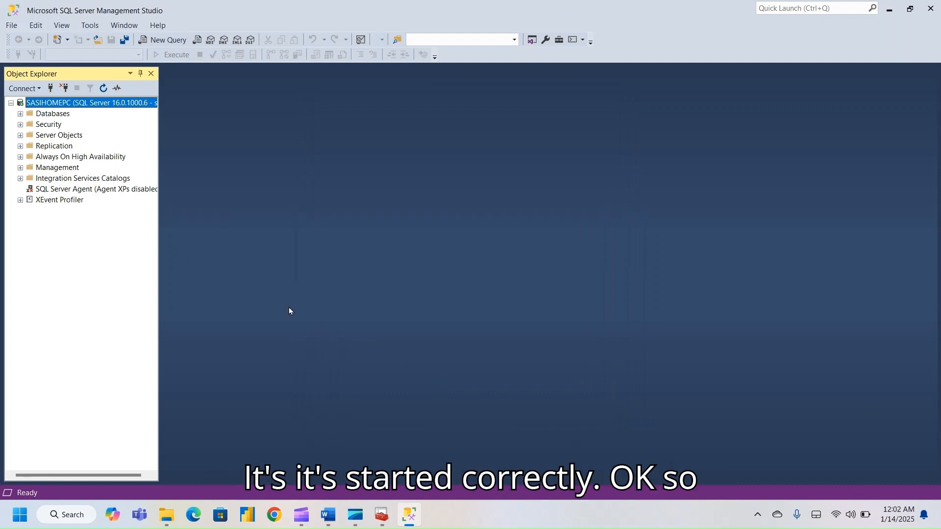
Step: Check the SQL Server (MSSQLSERVER) service in SQL Server Configuration Manager, and return to SQL Server Management Studio
left_click(383, 516)
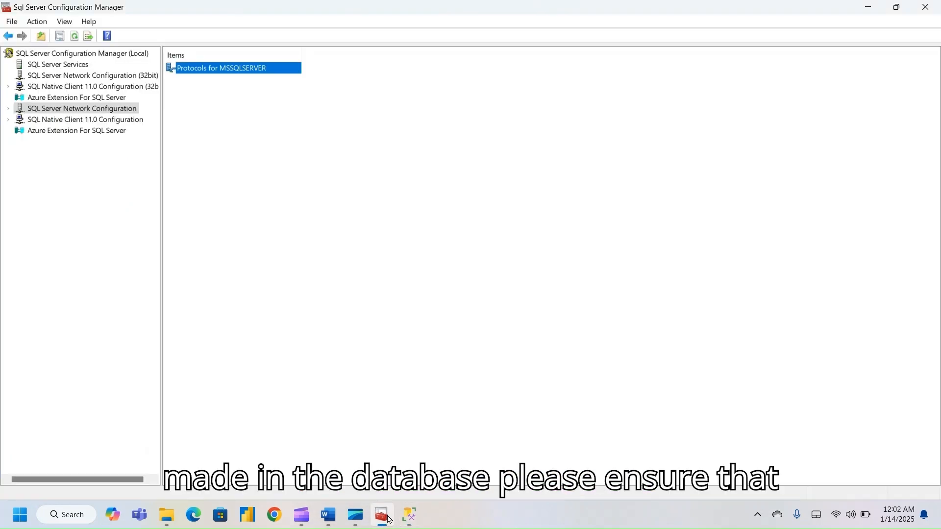
left_click(71, 69)
left_click(221, 81)
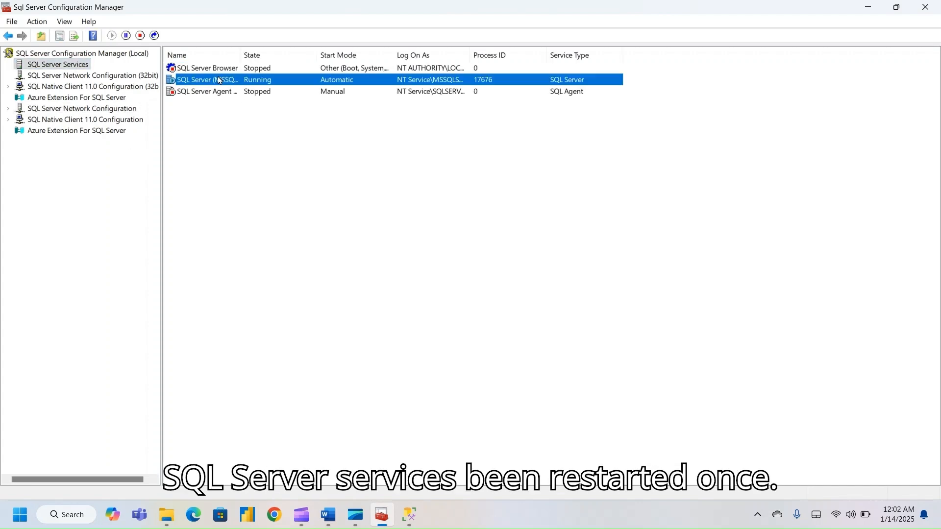
key("alt+Tab")
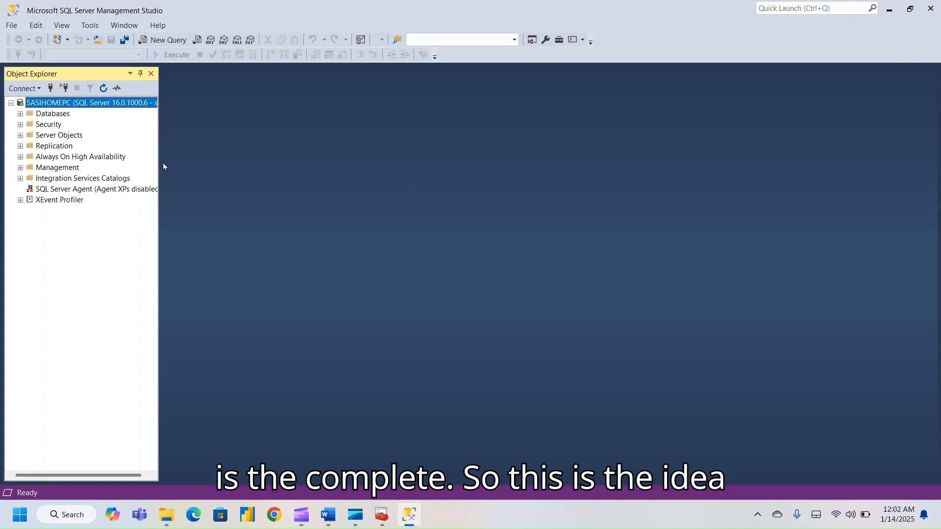
Step: Review the SQL Server Developer Edition and SSMS entries in the POWER BI Reporting Server Word document, and return to SQL Server Management Studio
left_click(328, 515)
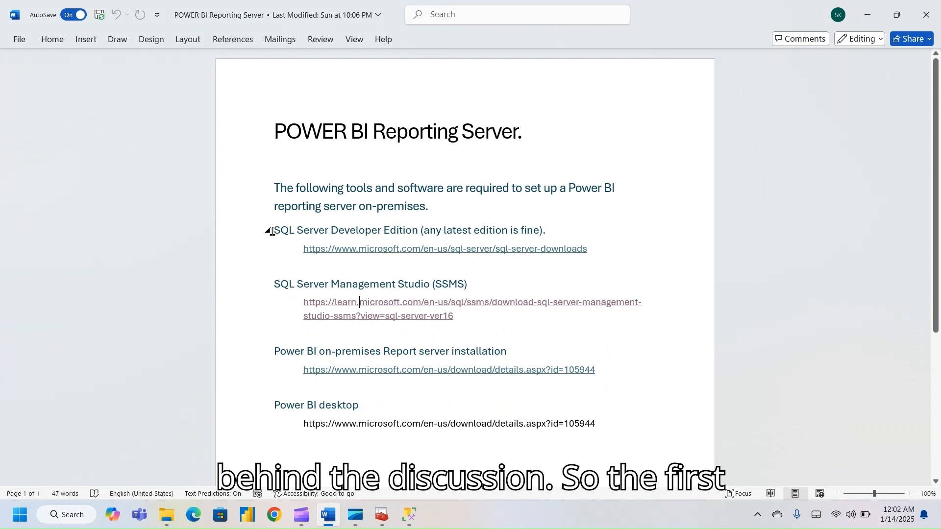
left_click_drag(272, 231, 450, 234)
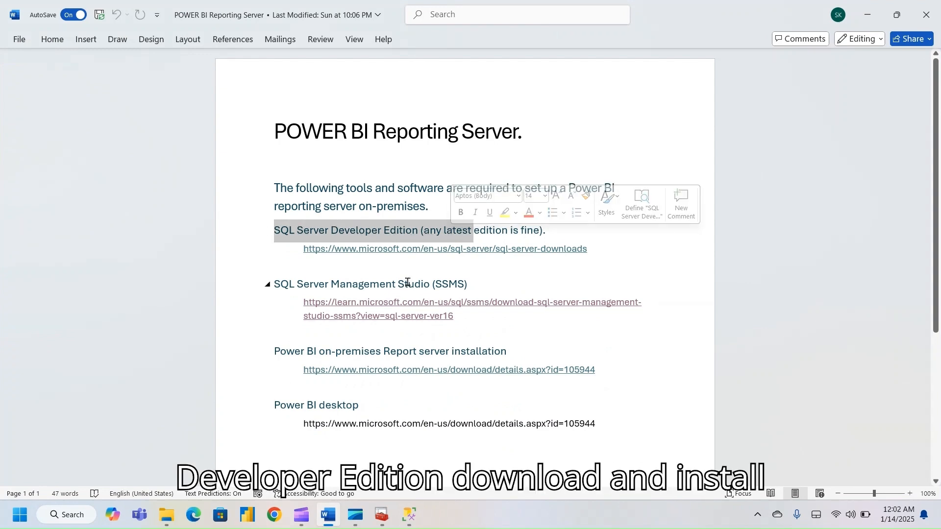
left_click_drag(484, 284, 288, 281)
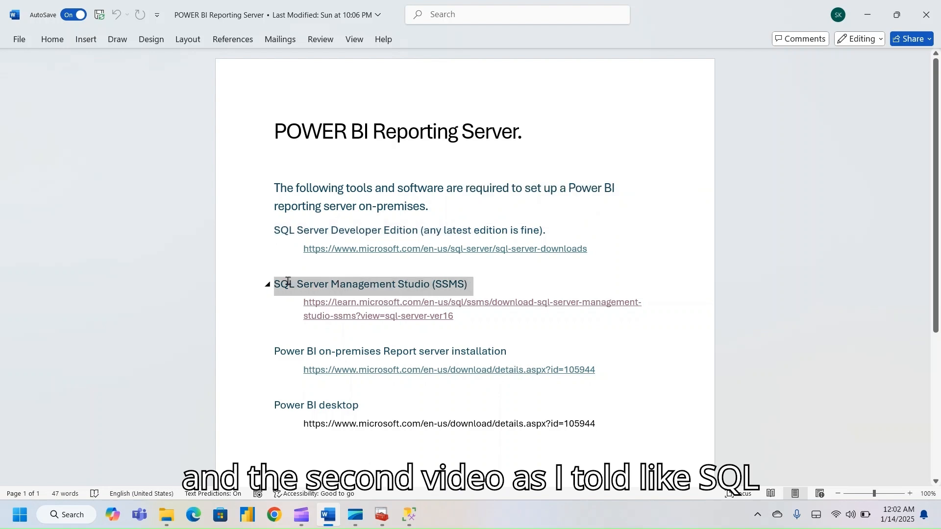
left_click(486, 292)
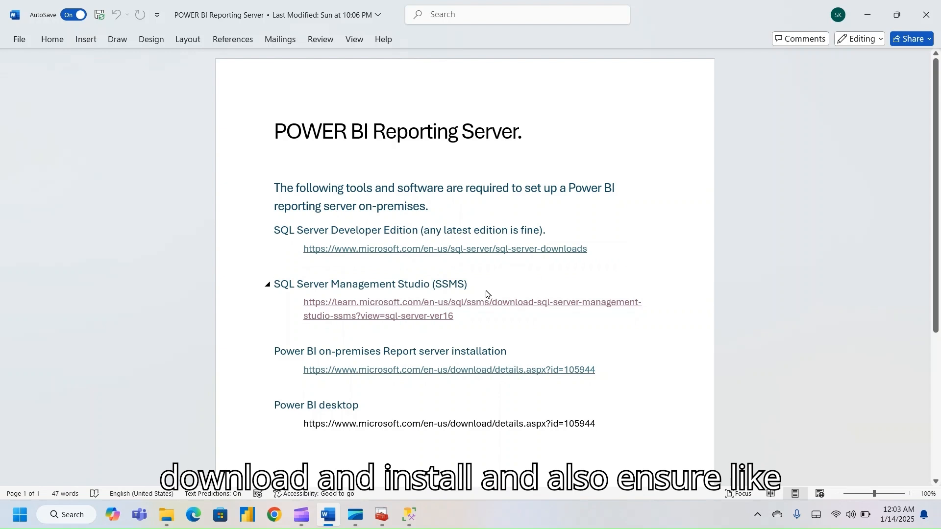
key("alt+Tab")
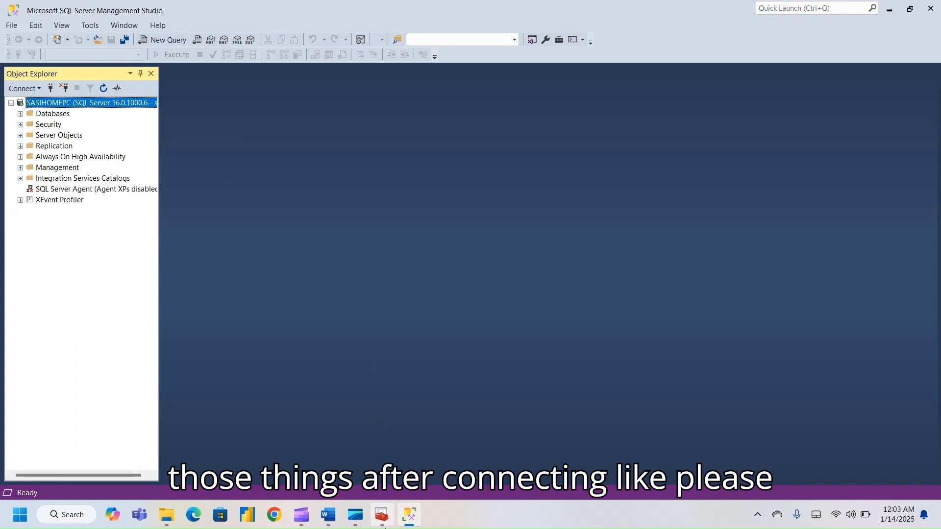
Step: Switch to SQL Server Configuration Manager and start the SQL Server Agent service
left_click(384, 516)
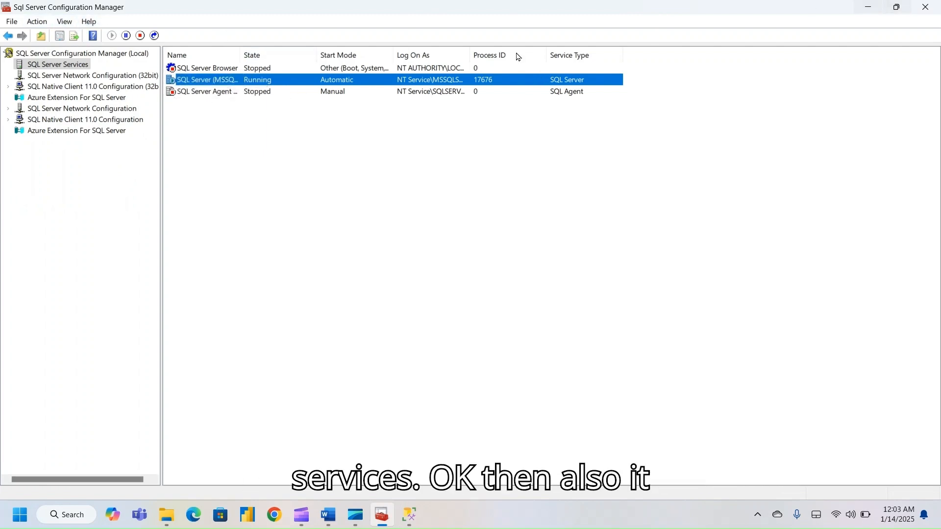
right_click(227, 96)
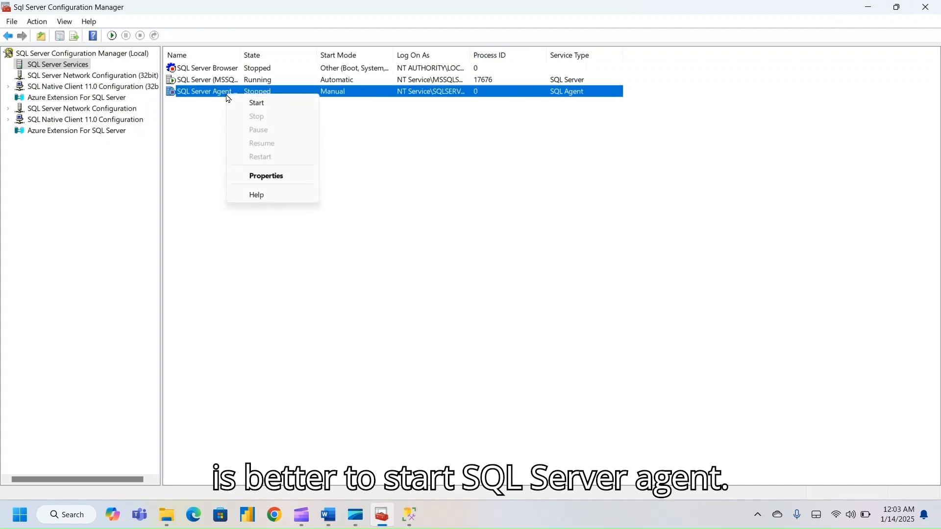
left_click(253, 103)
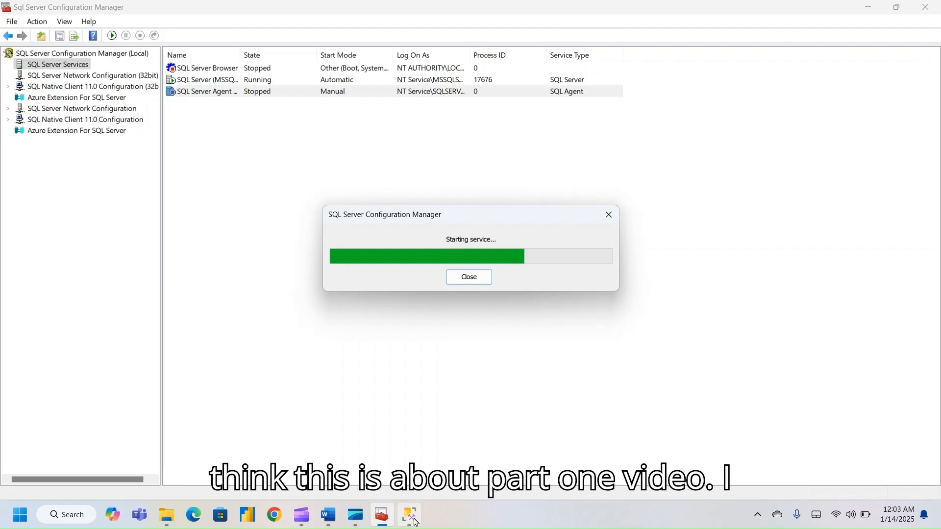
Step: Review the Power BI on-premises Report server installation entry in the POWER BI Reporting Server Word document, and return to SQL Server Configuration Manager
mouse_move(416, 523)
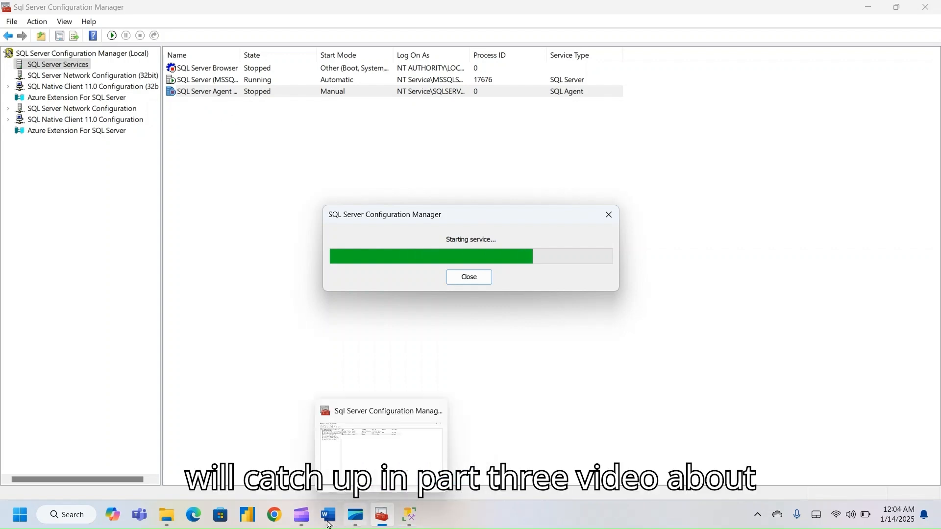
mouse_move(328, 521)
left_click(342, 439)
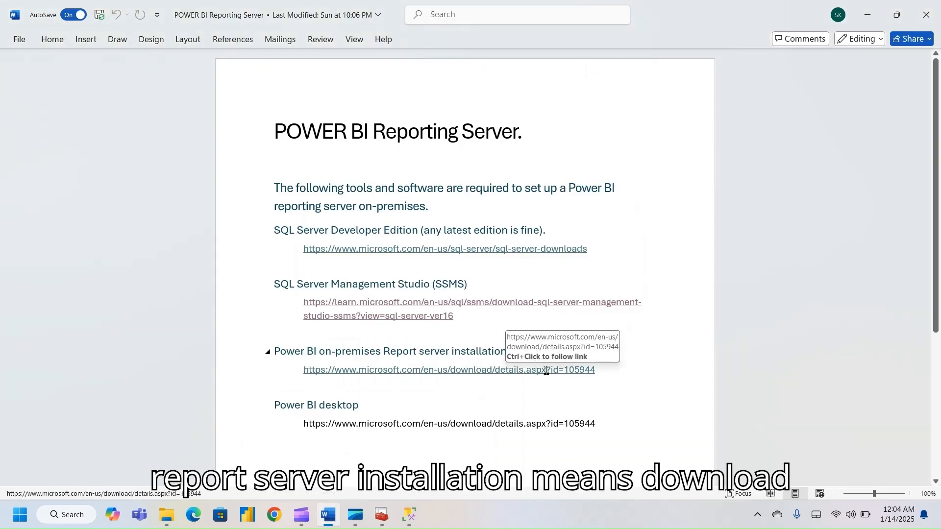
left_click(866, 18)
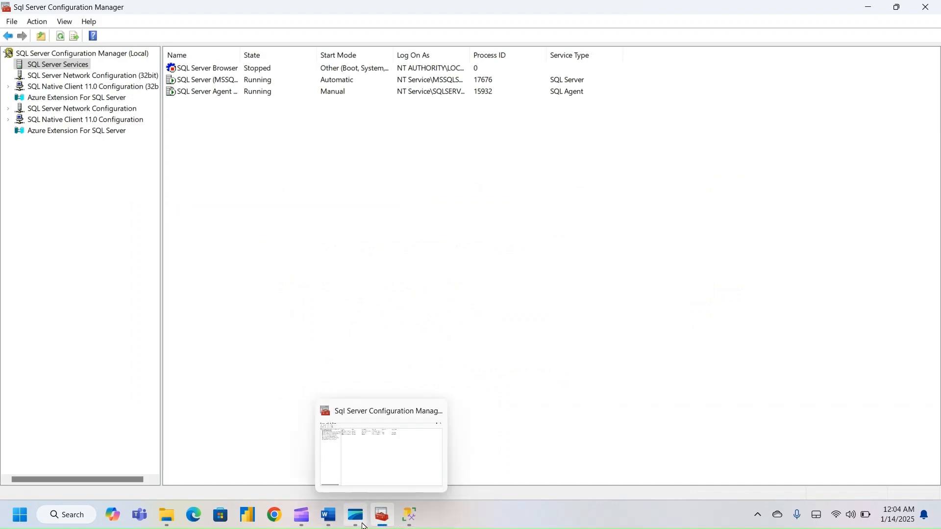
left_click(301, 514)
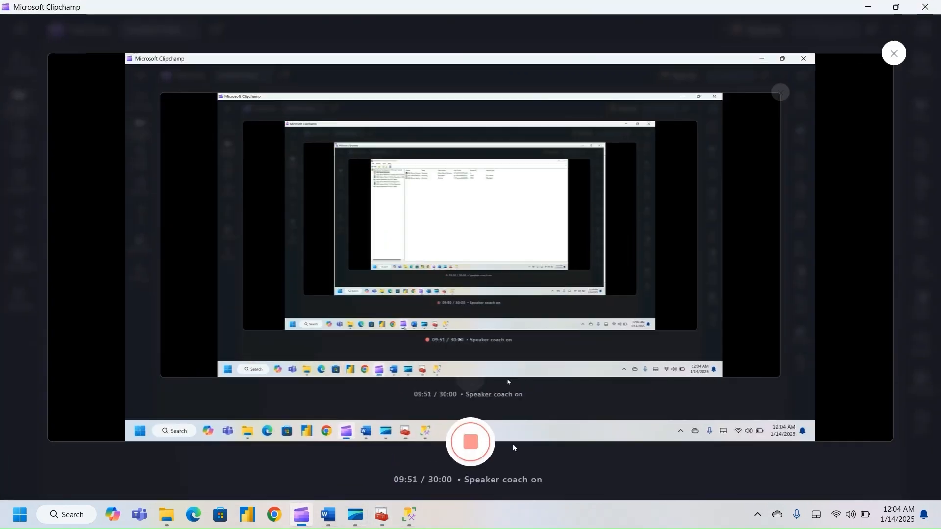